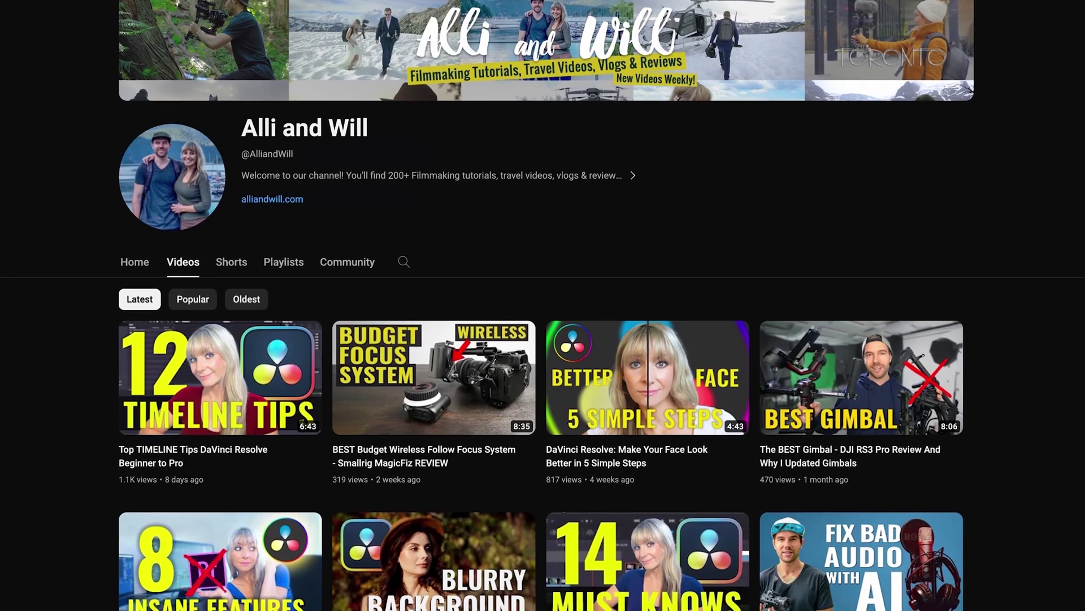
- Scroll down the filmmaking channel's Videos tab to see more how-to uploads
{"action": "scroll", "coordinate": [542, 305], "scroll_direction": "down", "scroll_amount": 15}
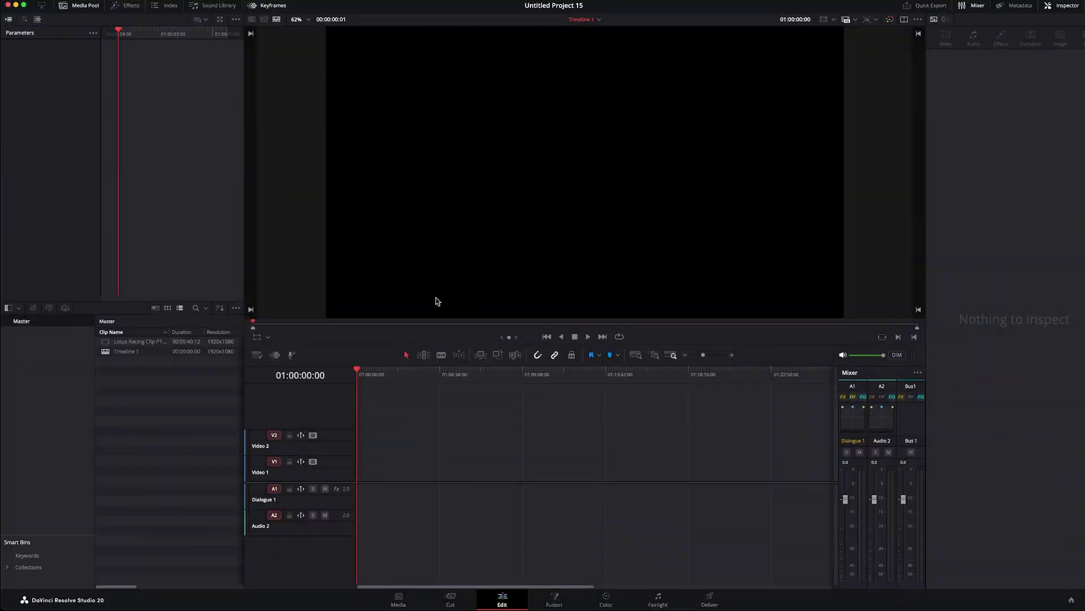
- Drag the Lotus Racing clip to the start of V1/A1 in Timeline 1 and select it
{"action": "left_click", "coordinate": [141, 343]}
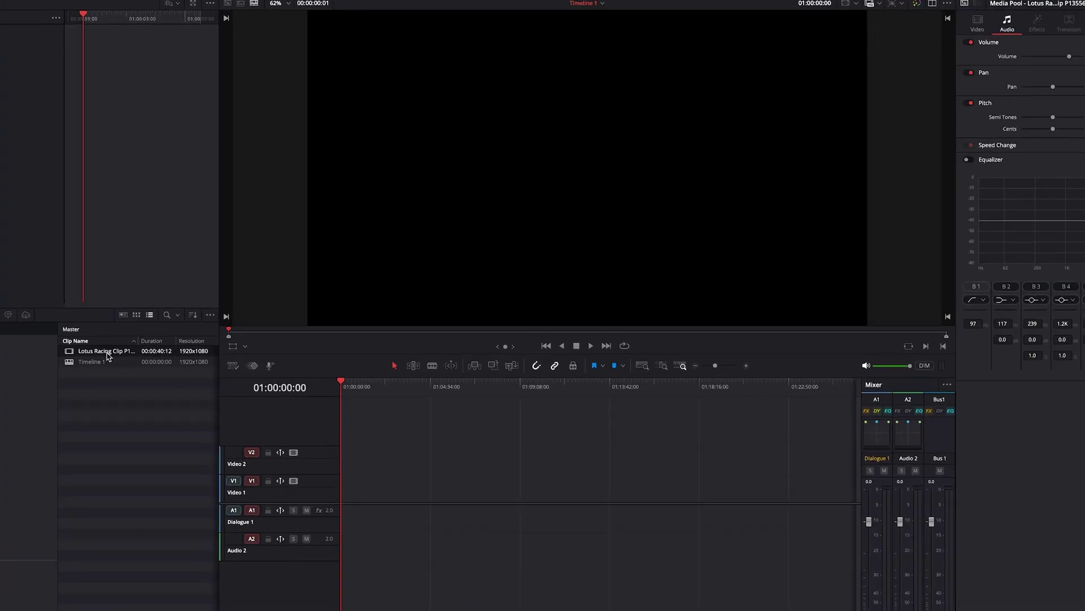
{"action": "left_click_drag", "start_coordinate": [107, 355], "coordinate": [342, 498]}
{"action": "left_click_drag", "start_coordinate": [311, 537], "coordinate": [320, 541]}
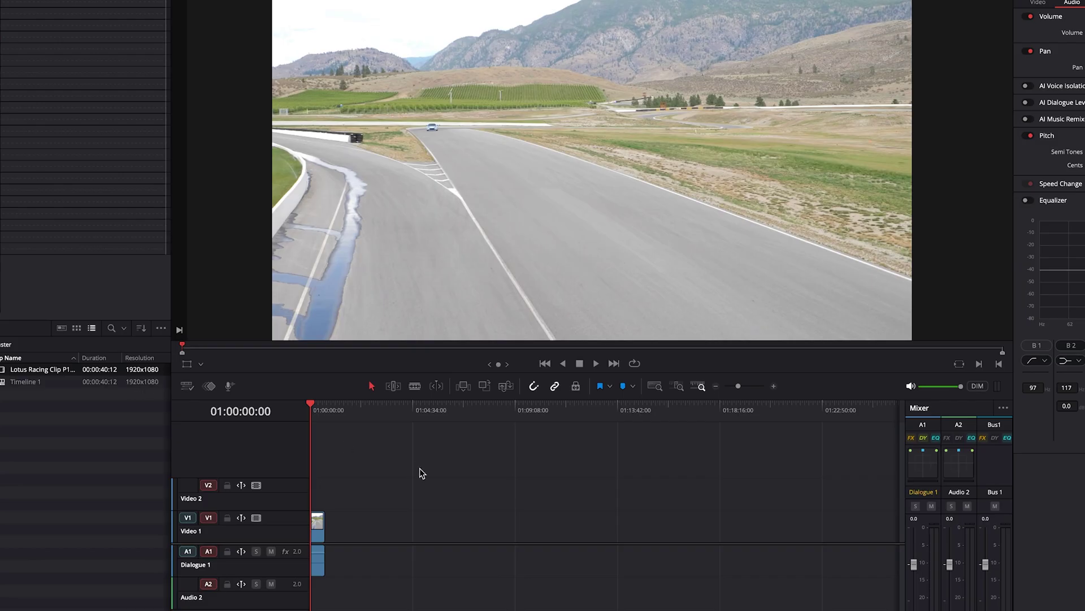
{"action": "left_click", "coordinate": [320, 523]}
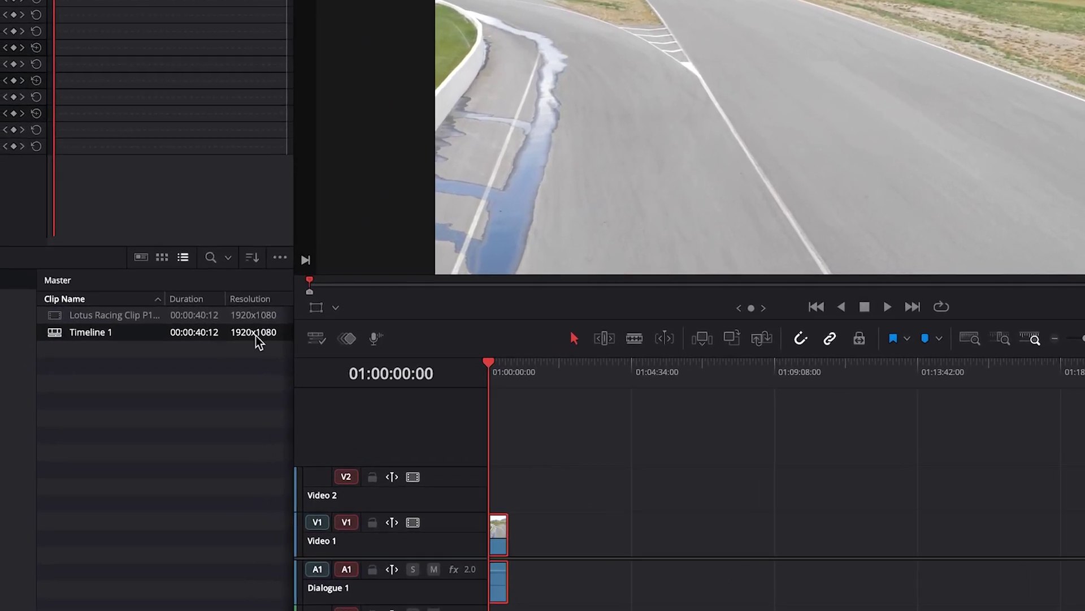
- Untick Use project settings for Timeline 1 and set its resolution to 3840 x 2160 Ultra HD
{"action": "right_click", "coordinate": [253, 333]}
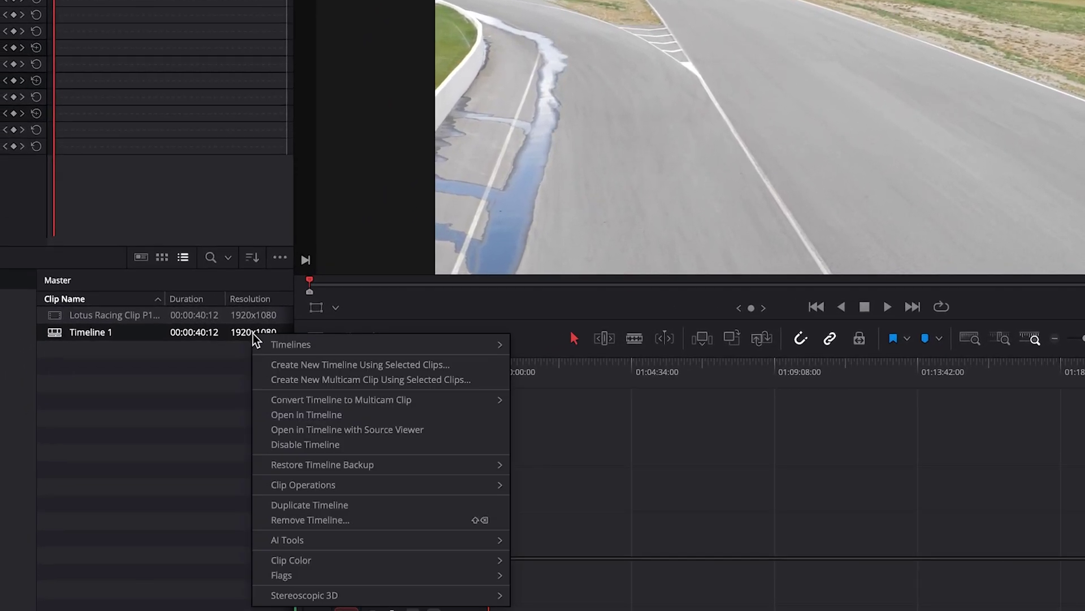
{"action": "mouse_move", "coordinate": [293, 344]}
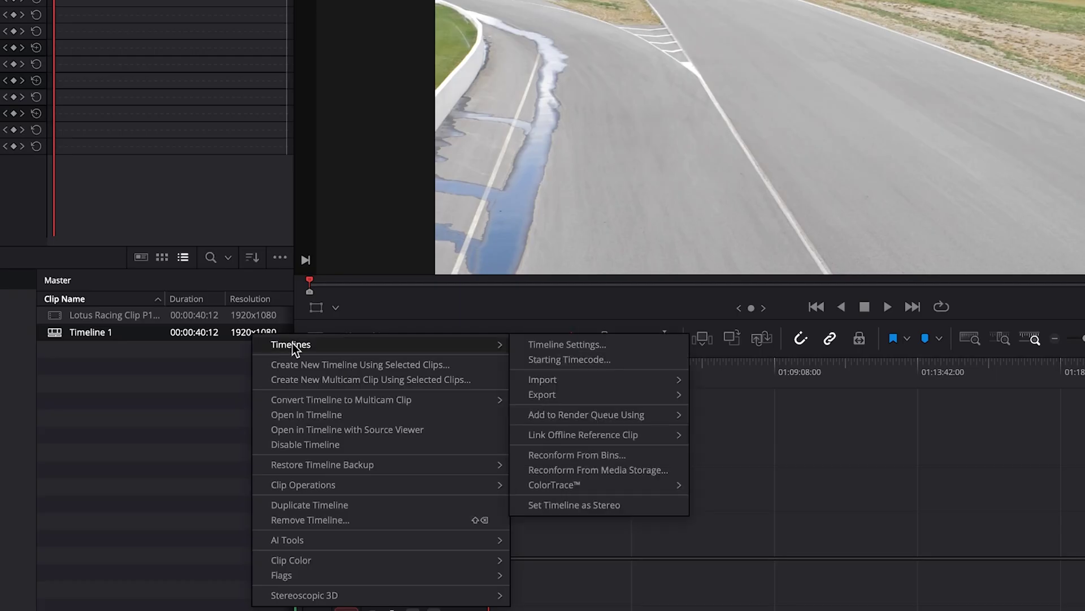
{"action": "left_click", "coordinate": [579, 344]}
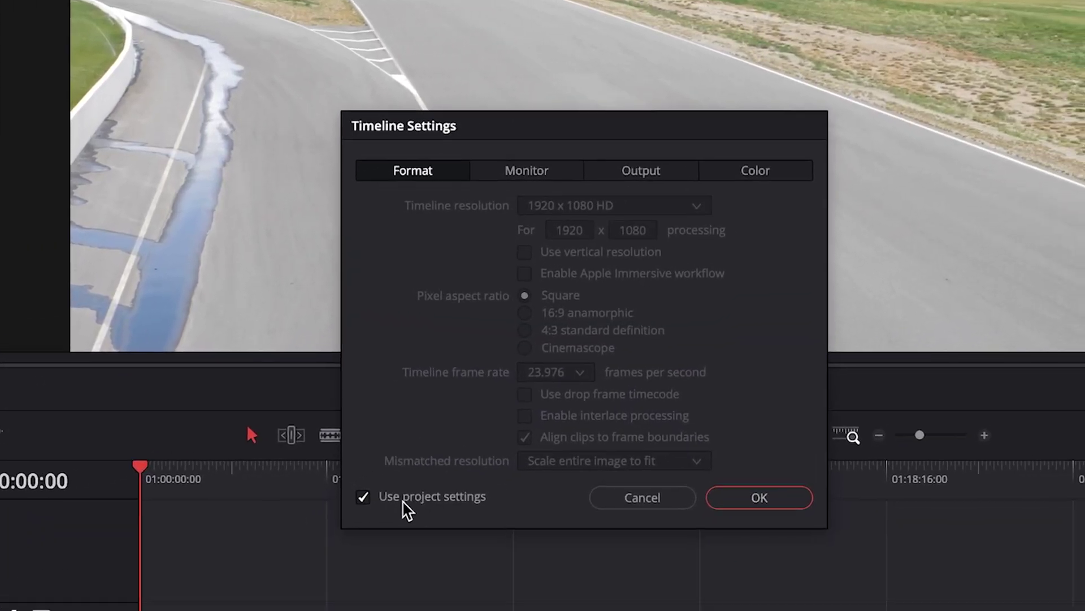
{"action": "left_click", "coordinate": [481, 453]}
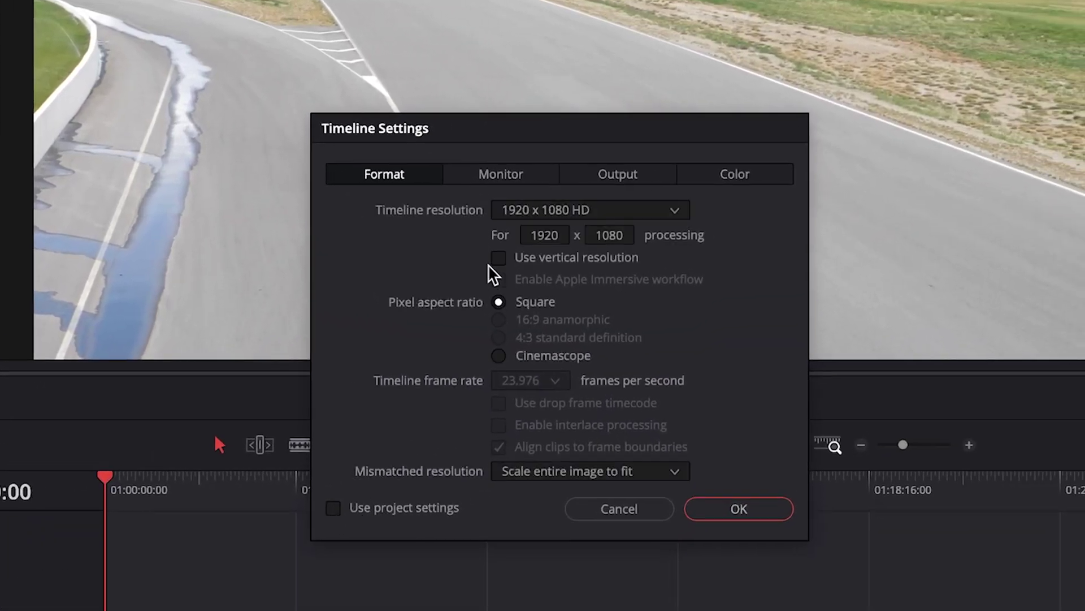
{"action": "left_click", "coordinate": [562, 213]}
{"action": "scroll", "coordinate": [525, 339], "scroll_direction": "down", "scroll_amount": 3}
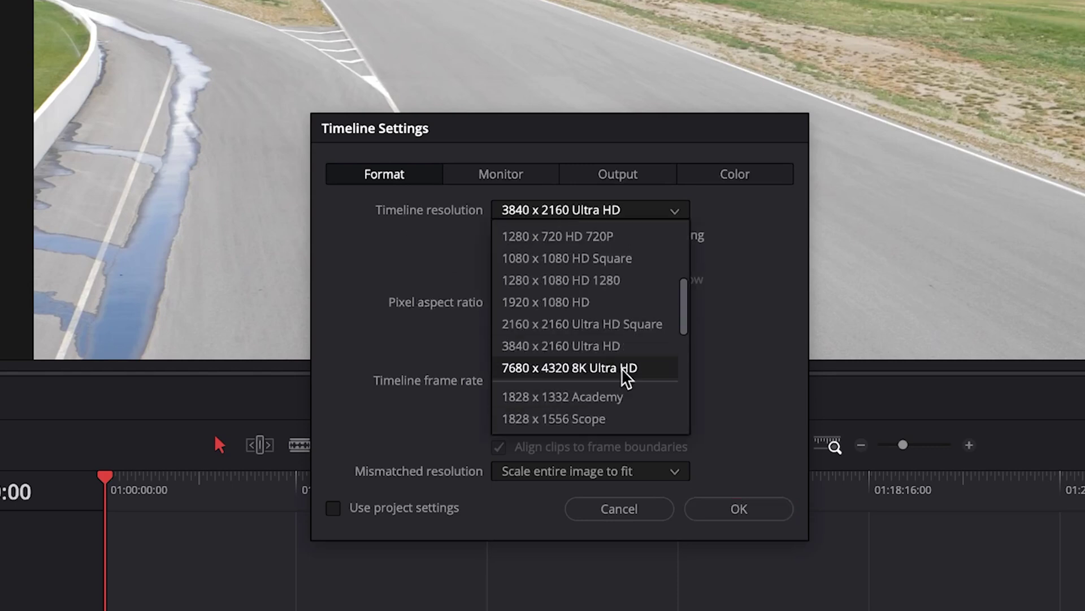
{"action": "left_click", "coordinate": [628, 346]}
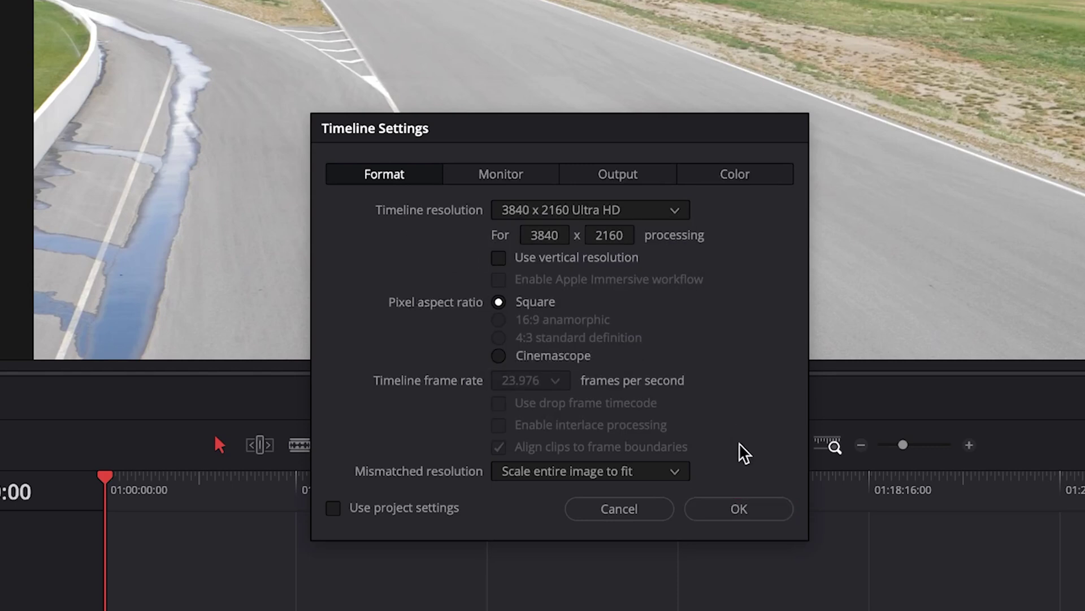
{"action": "left_click", "coordinate": [762, 512]}
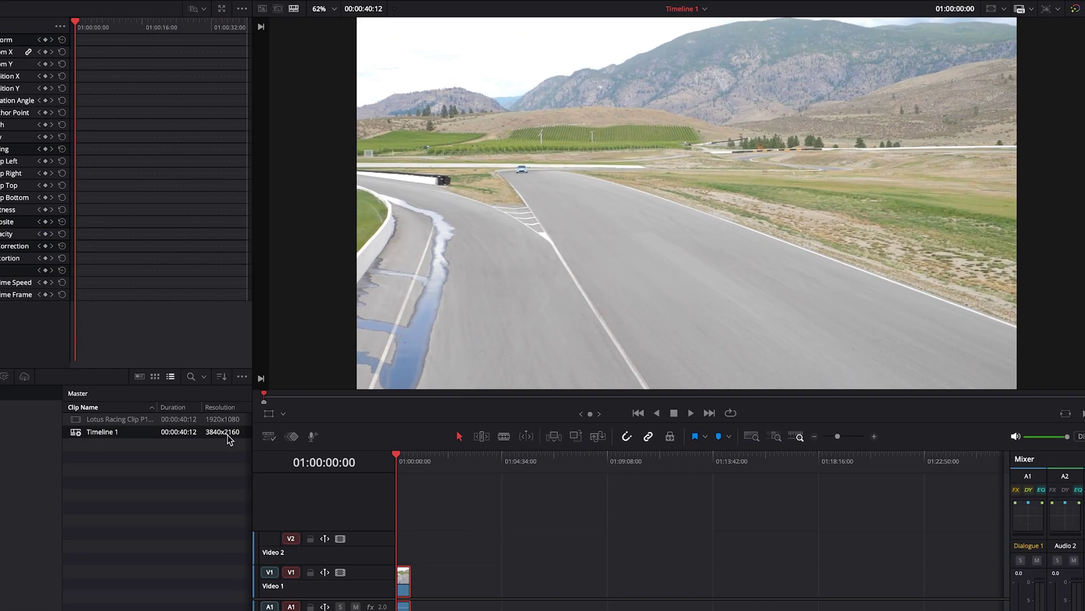
{"action": "key", "text": "Up"}
{"action": "scroll", "coordinate": [219, 424], "scroll_direction": "right", "scroll_amount": 2}
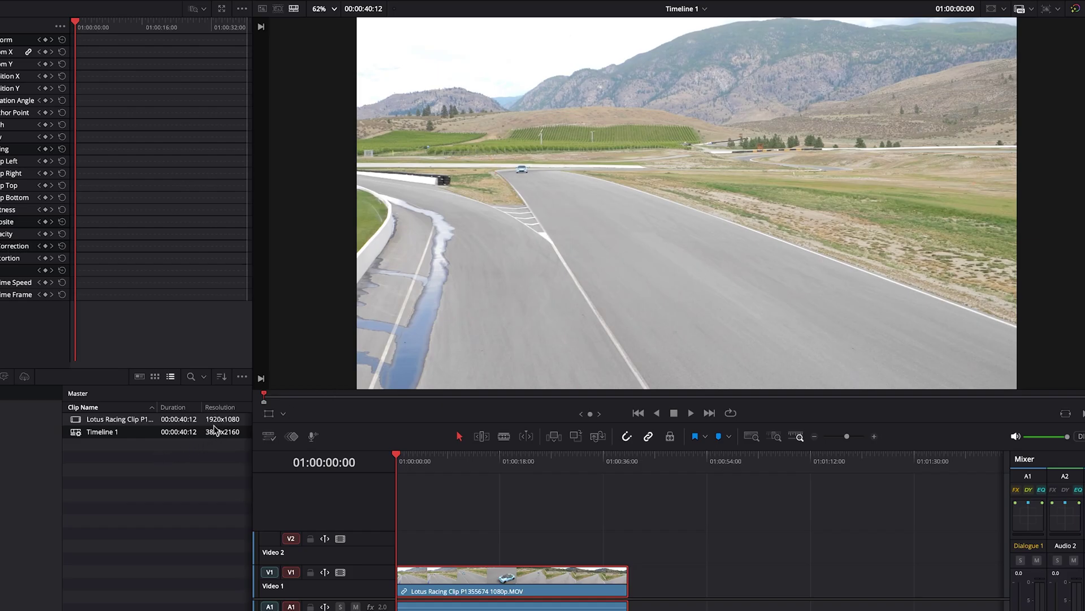
- Set Timeline 1's mismatched resolution handling to Center crop with no resizing
{"action": "right_click", "coordinate": [220, 436]}
{"action": "mouse_move", "coordinate": [247, 443]}
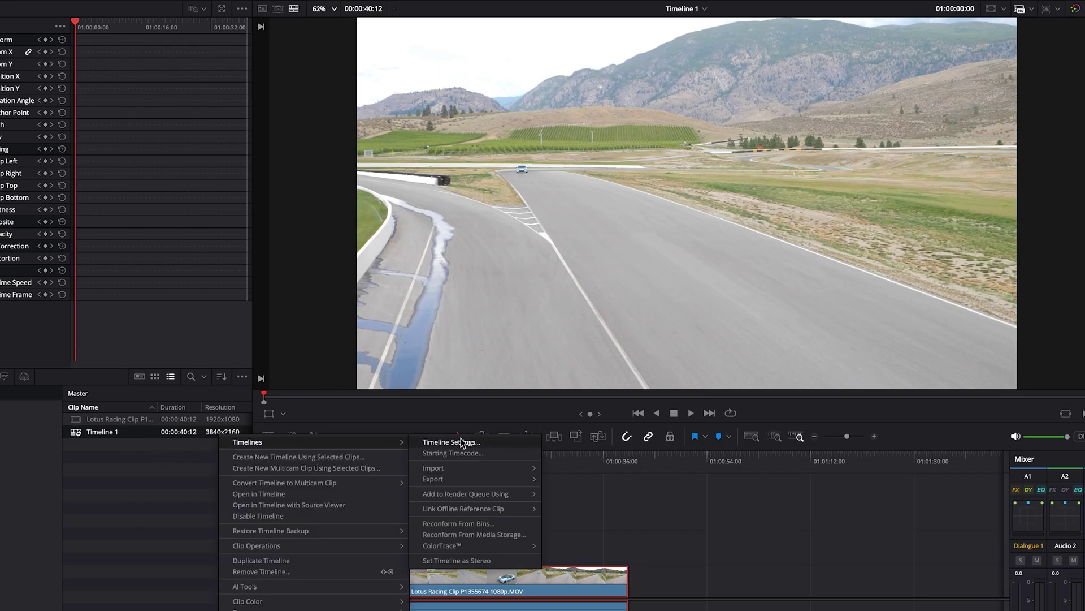
{"action": "left_click", "coordinate": [446, 444]}
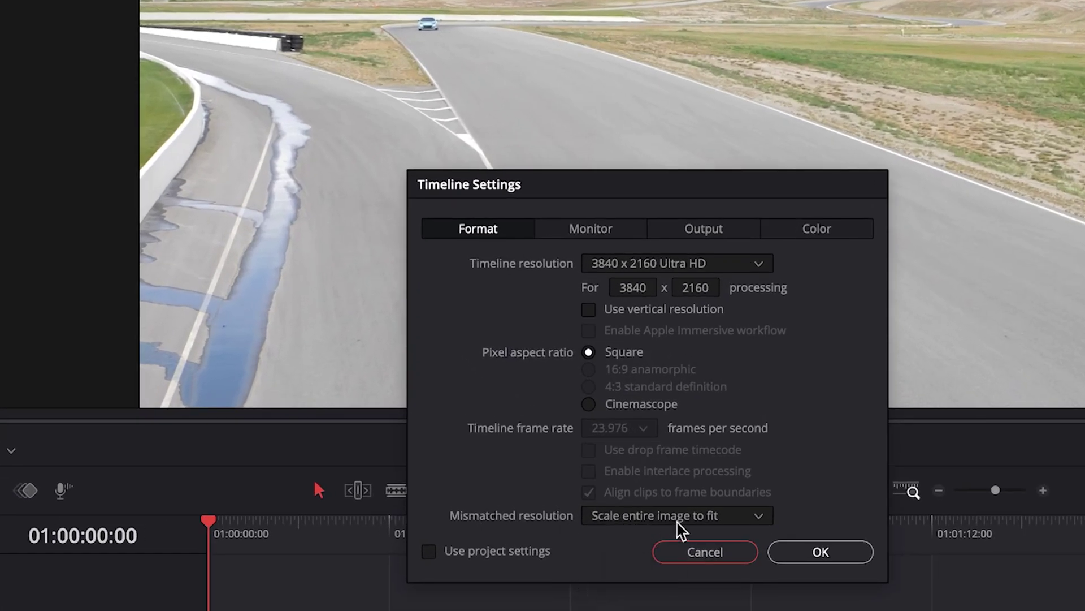
{"action": "left_click", "coordinate": [682, 525]}
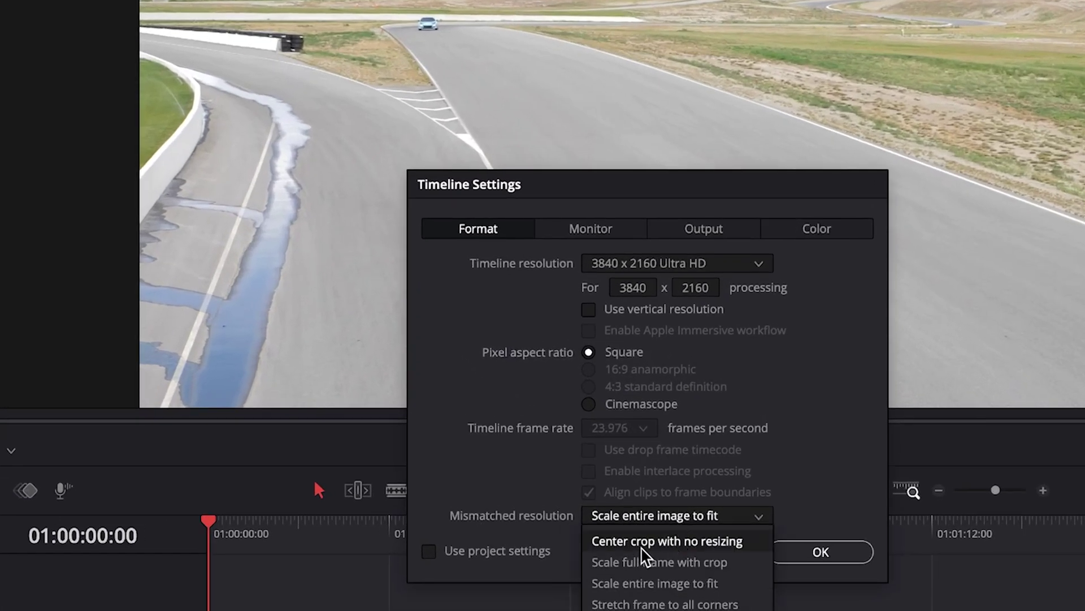
{"action": "left_click", "coordinate": [673, 541]}
{"action": "left_click", "coordinate": [838, 555]}
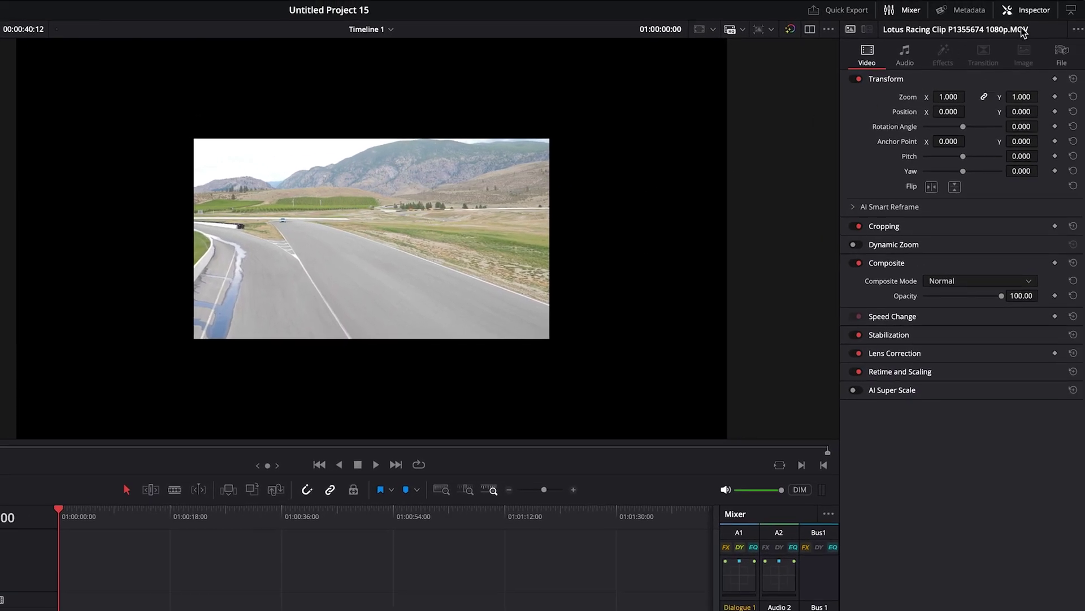
- Enable AI Super Scale on the Lotus Racing clip, try 2x, then settle on 2x Enhanced
{"action": "left_click", "coordinate": [1031, 14]}
{"action": "left_click", "coordinate": [1031, 13]}
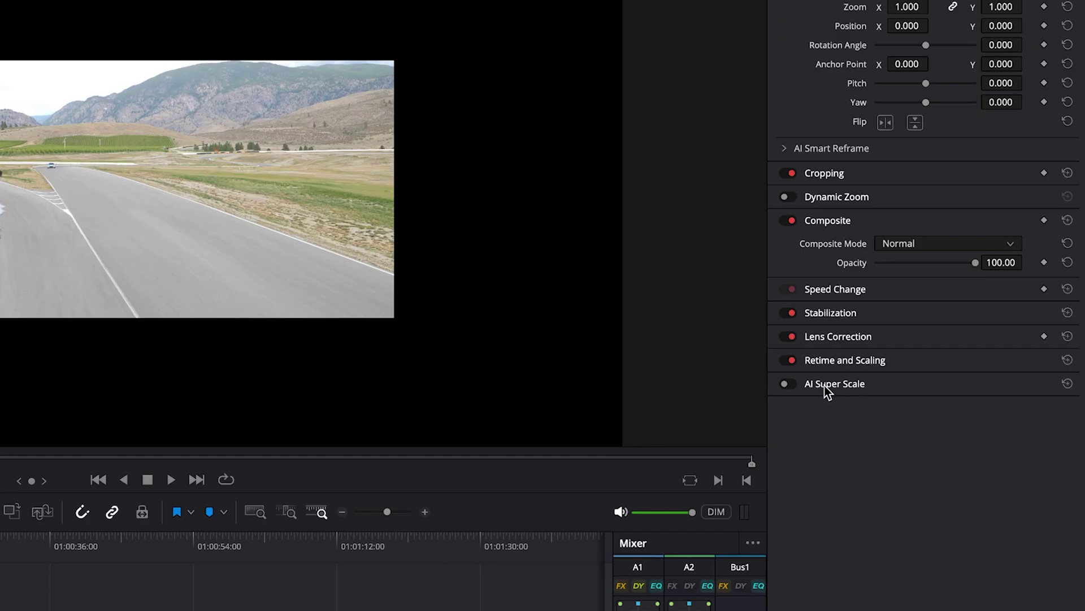
{"action": "left_click", "coordinate": [785, 383]}
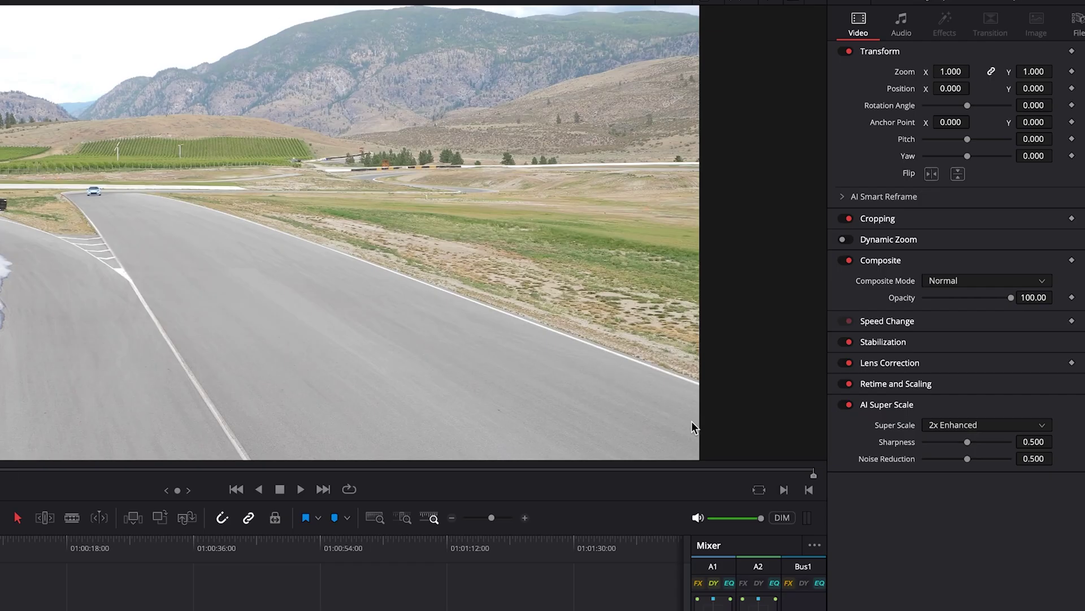
{"action": "left_click", "coordinate": [949, 427]}
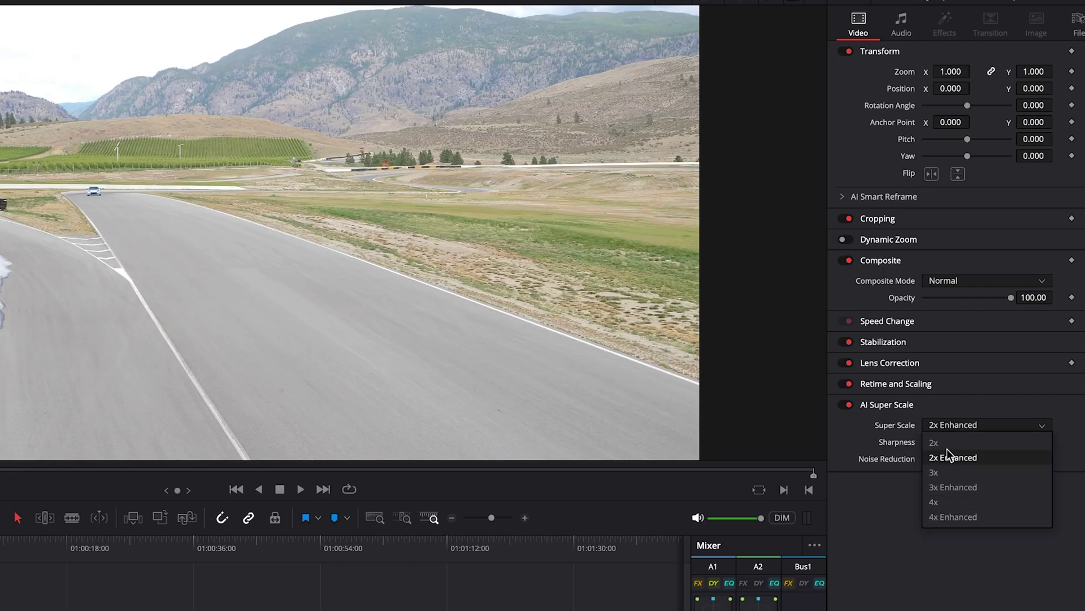
{"action": "left_click", "coordinate": [959, 443]}
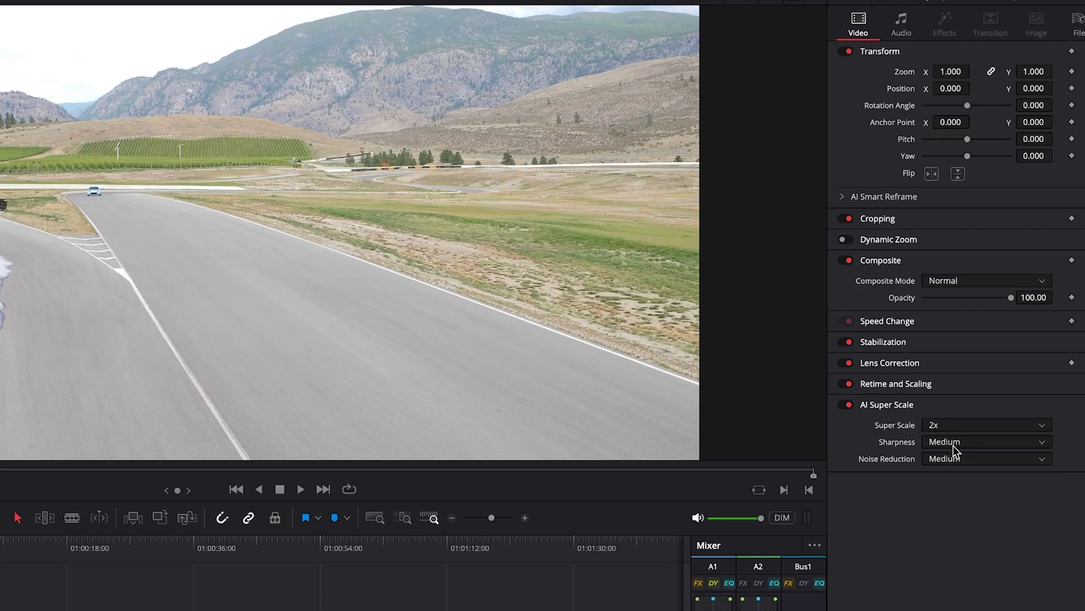
{"action": "left_click", "coordinate": [961, 424]}
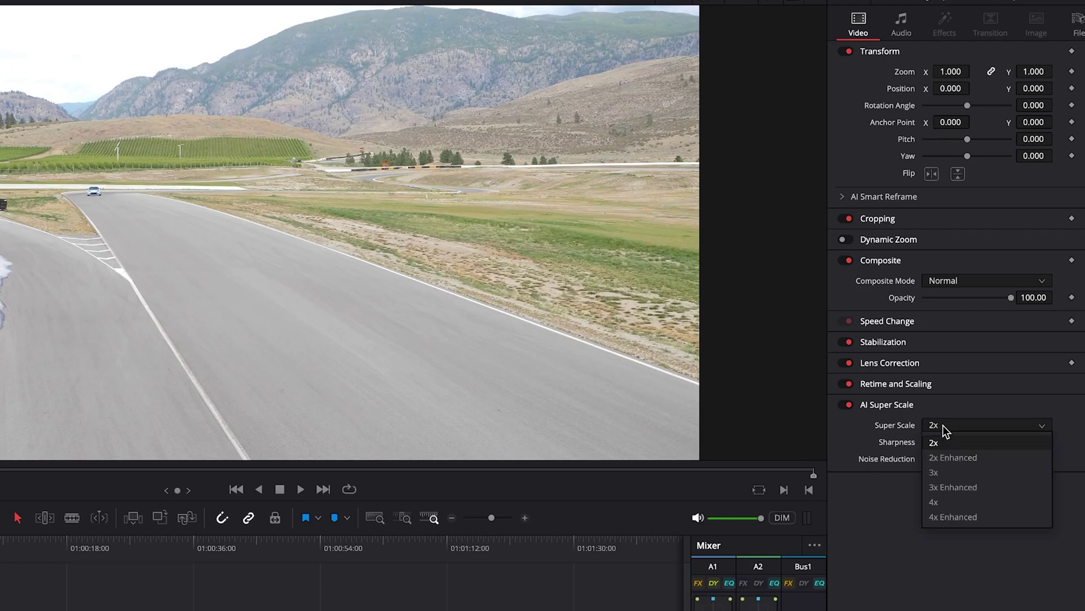
{"action": "left_click", "coordinate": [949, 459]}
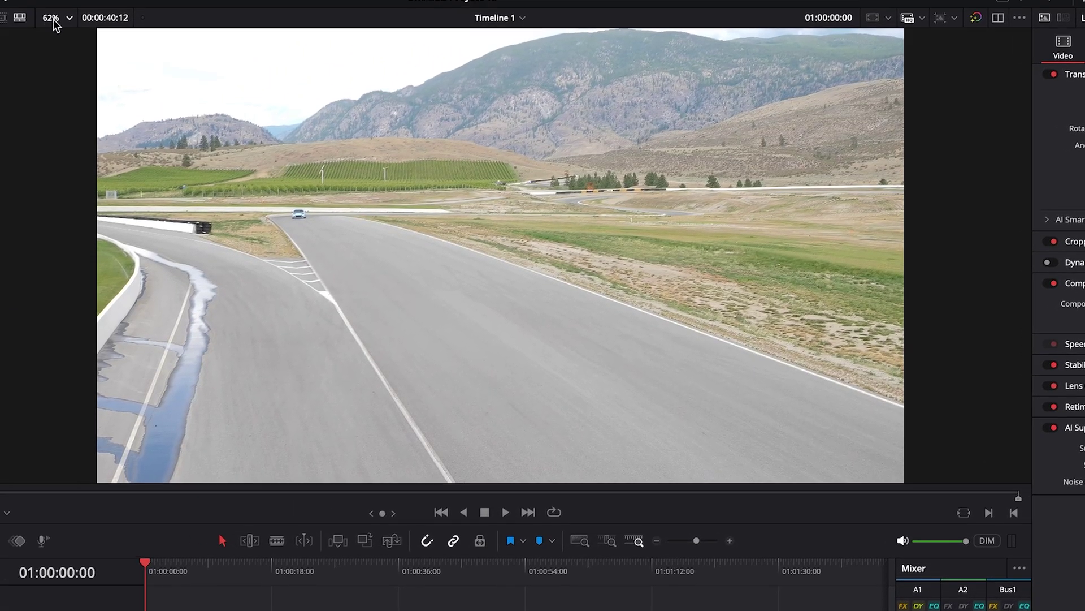
- Zoom the viewer to 300% and pan across to the vineyard and distant car
{"action": "left_click", "coordinate": [54, 18]}
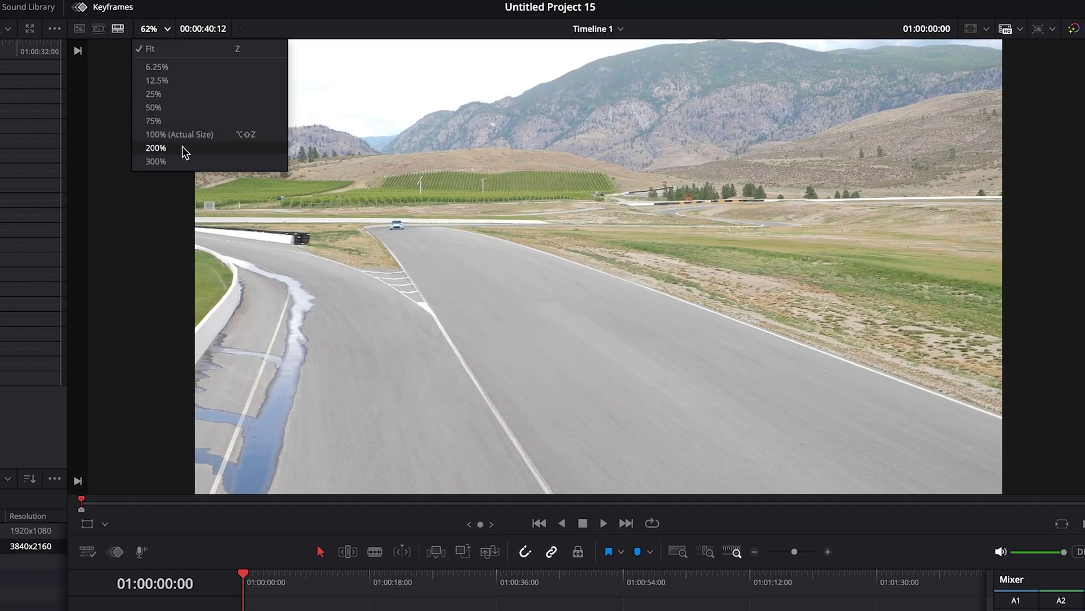
{"action": "left_click", "coordinate": [177, 162]}
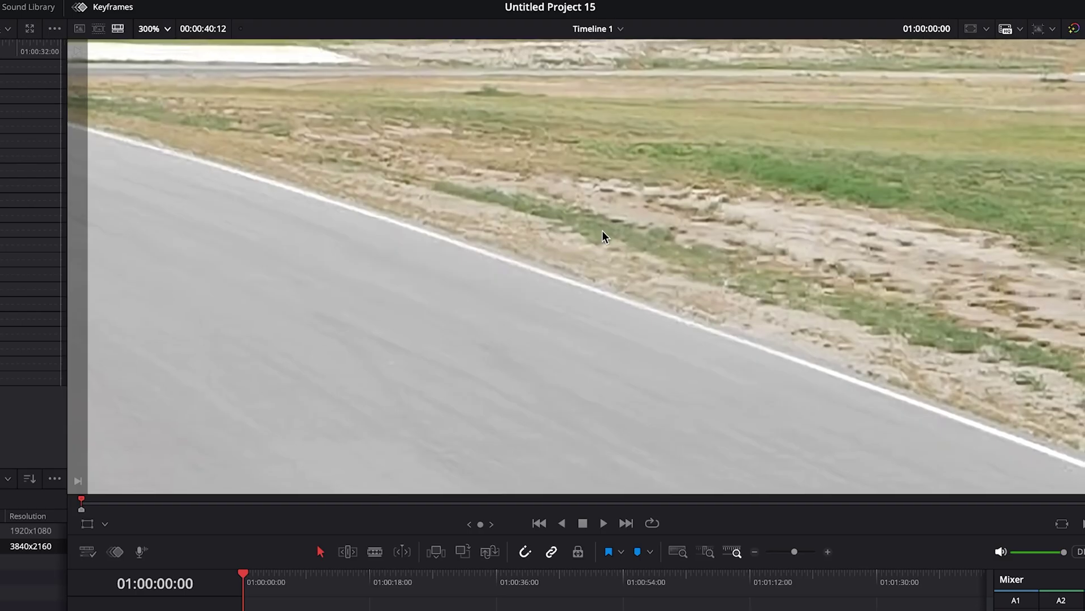
{"action": "left_click_drag", "start_coordinate": [604, 236], "coordinate": [880, 357]}
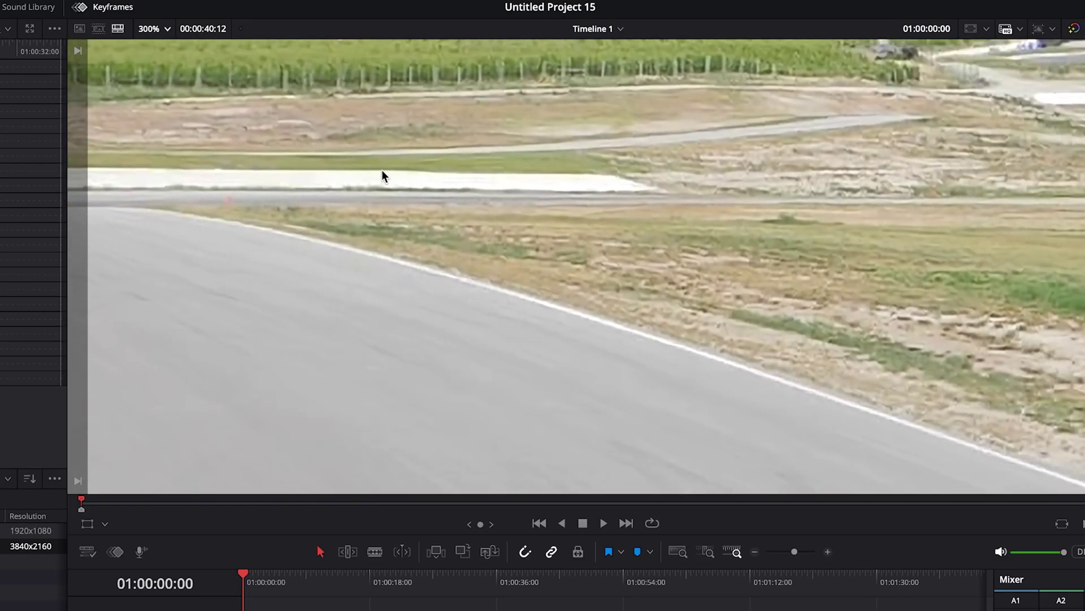
{"action": "left_click_drag", "start_coordinate": [382, 175], "coordinate": [721, 322]}
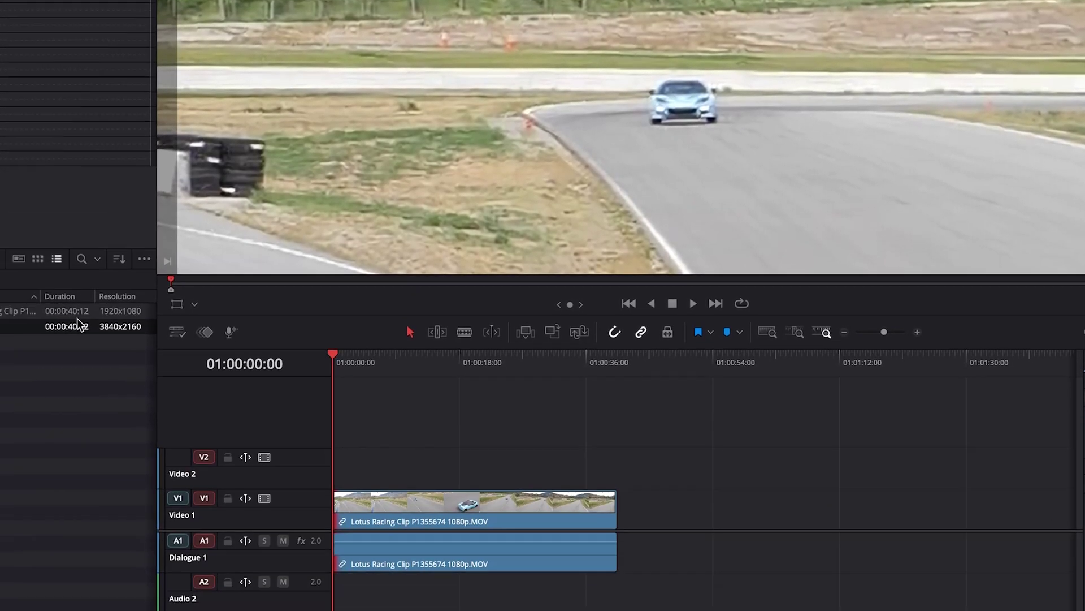
- Reopen the Timeline Settings for Timeline 1
{"action": "right_click", "coordinate": [80, 324]}
{"action": "mouse_move", "coordinate": [171, 334]}
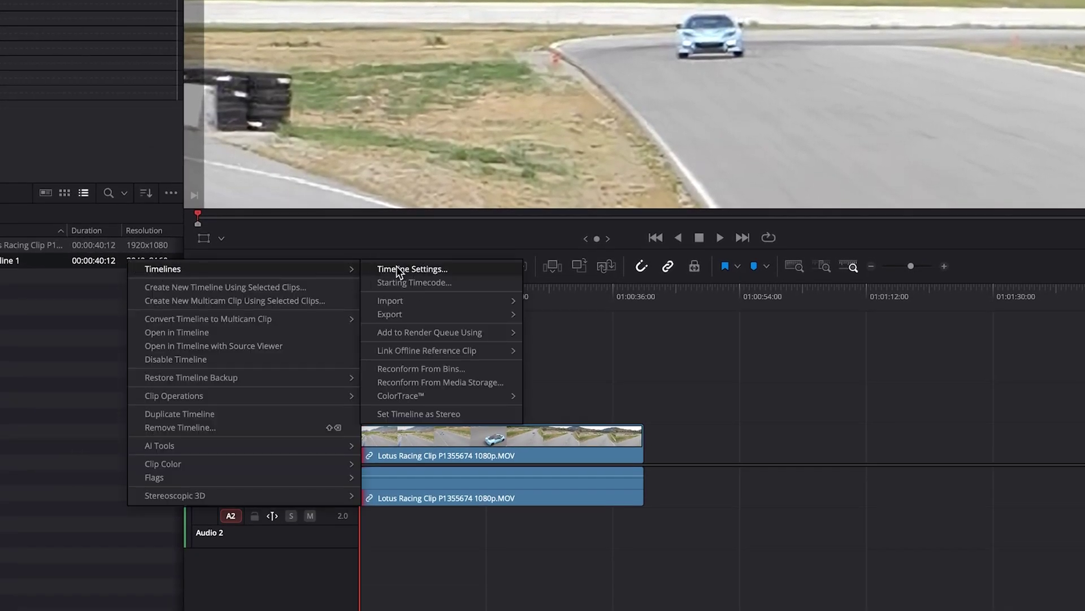
{"action": "left_click", "coordinate": [370, 334]}
- Set mismatched resolution to Scale entire image to fit, then switch AI Super Scale off
{"action": "left_click", "coordinate": [696, 285]}
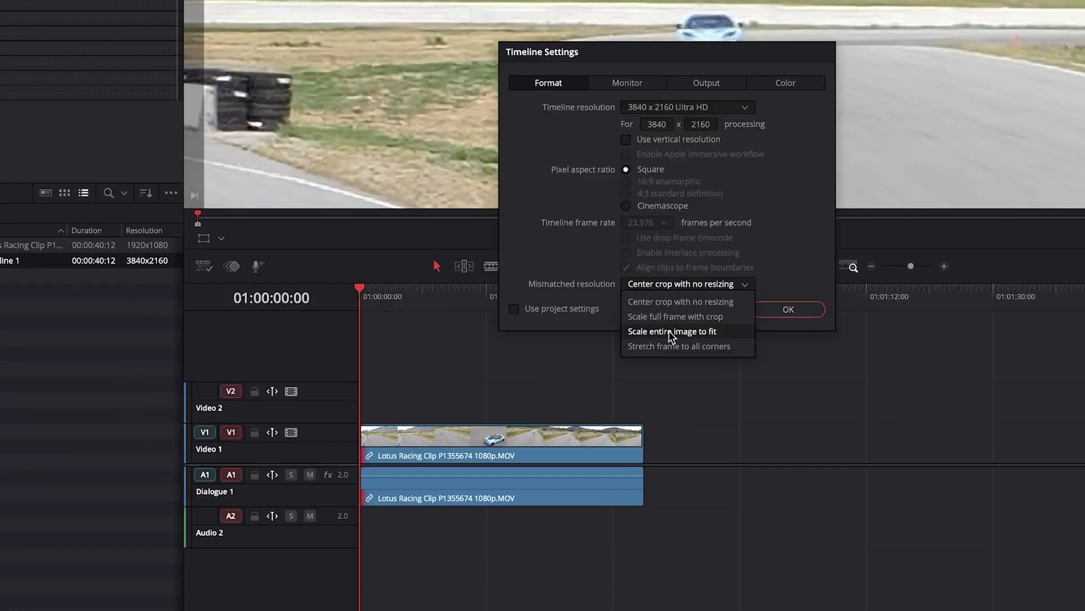
{"action": "left_click", "coordinate": [698, 332]}
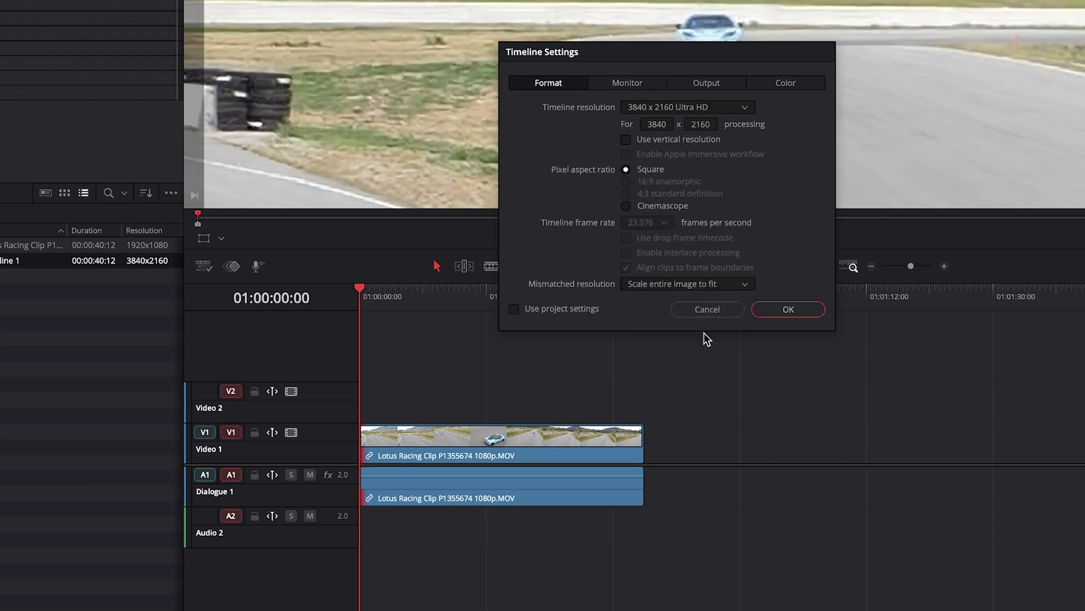
{"action": "left_click", "coordinate": [782, 312]}
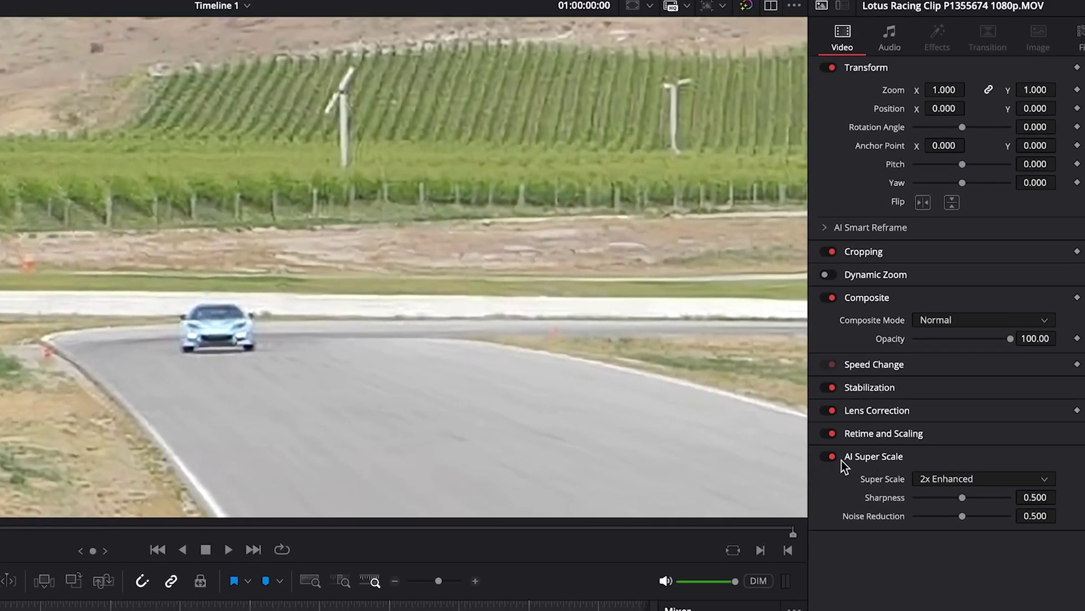
{"action": "left_click", "coordinate": [829, 456]}
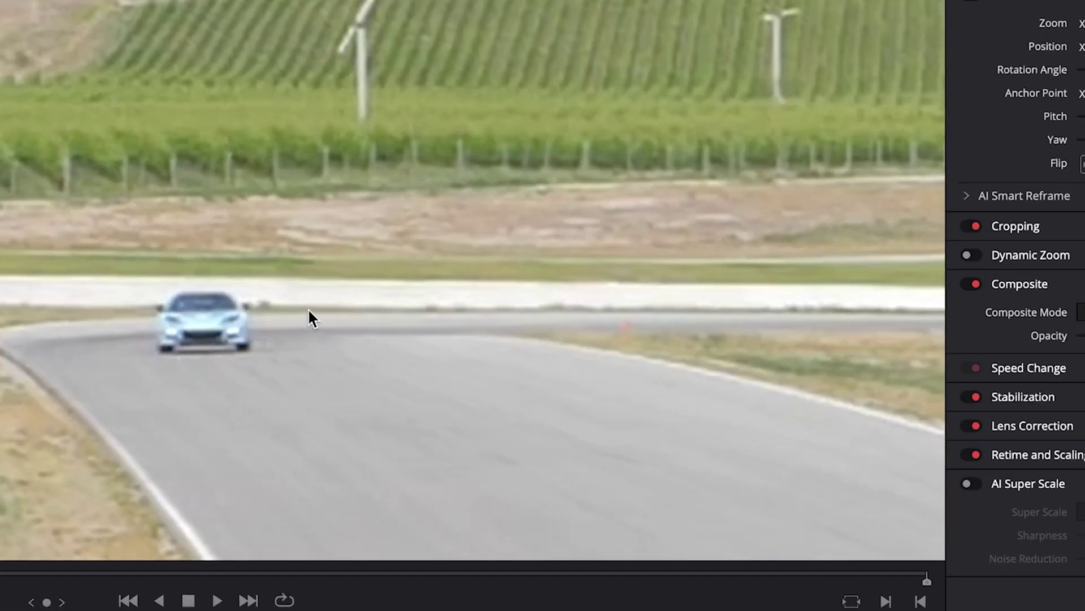
{"action": "left_click", "coordinate": [973, 485]}
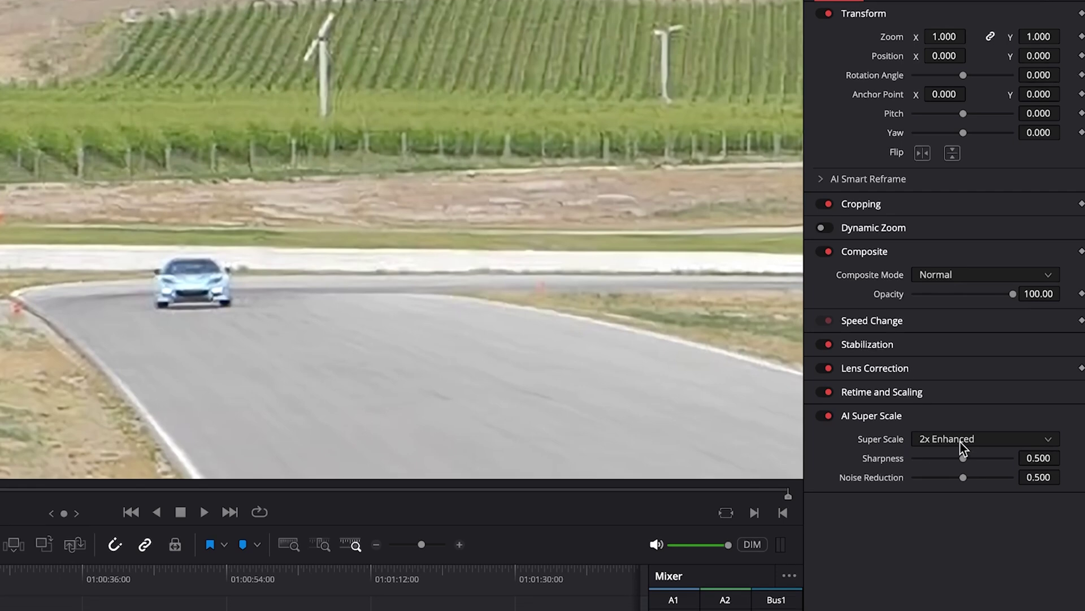
- Keep 2x Enhanced, try Sharpness at 1.000, reset it to 0.500, and reopen the factor list
{"action": "left_click", "coordinate": [961, 439]}
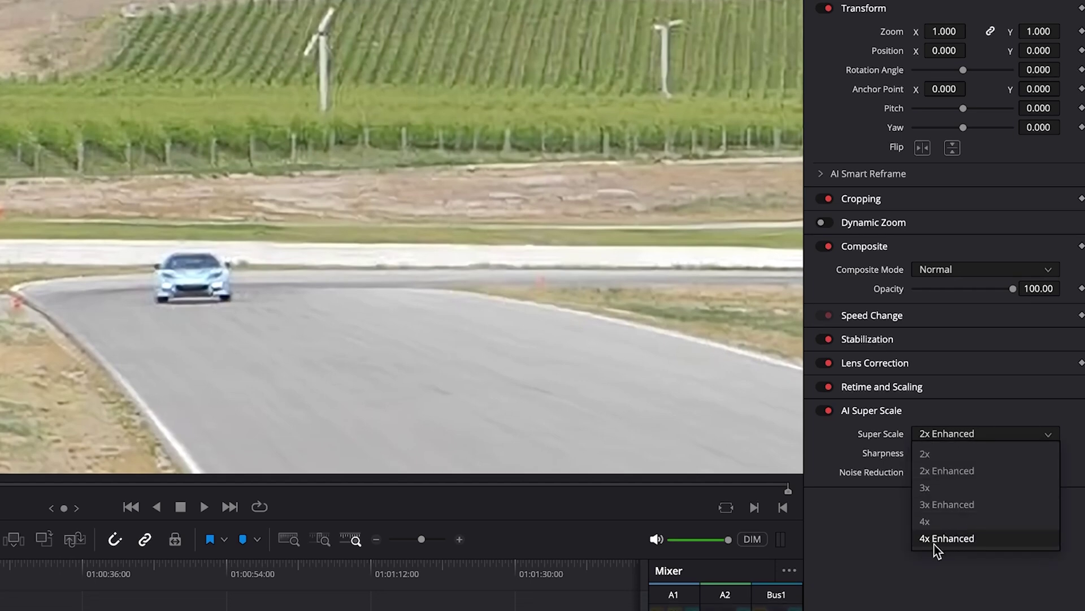
{"action": "left_click", "coordinate": [947, 471]}
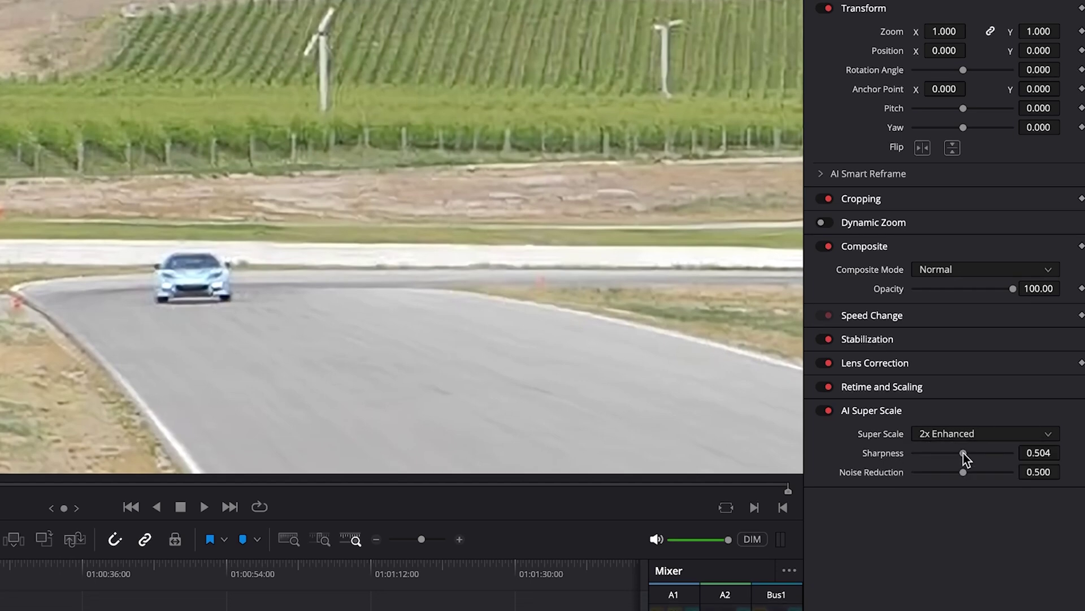
{"action": "left_click_drag", "start_coordinate": [963, 453], "coordinate": [1046, 457]}
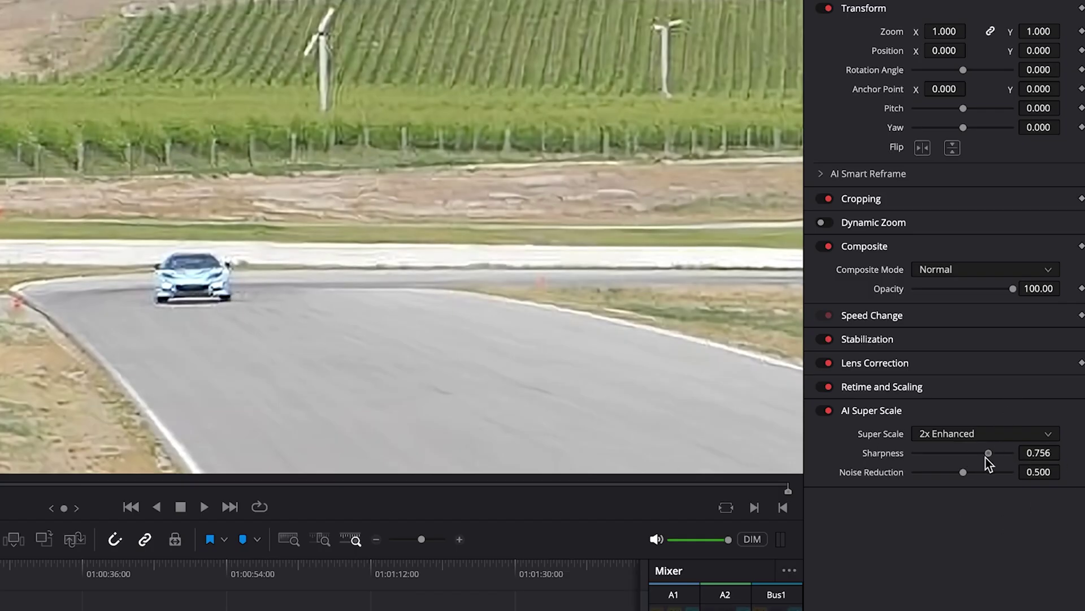
{"action": "double_click", "coordinate": [985, 456]}
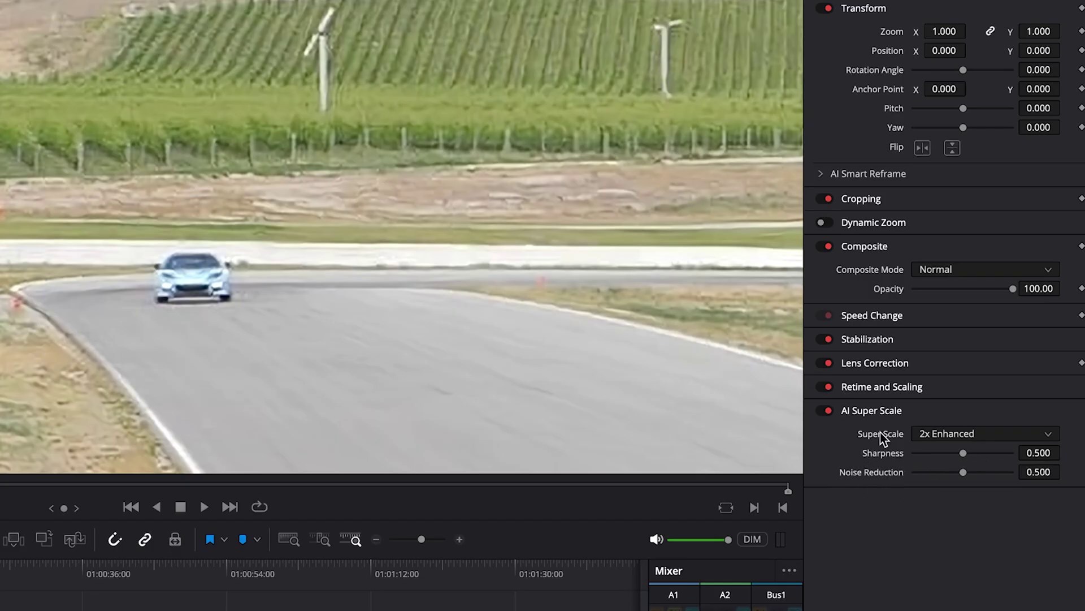
{"action": "left_click", "coordinate": [941, 433]}
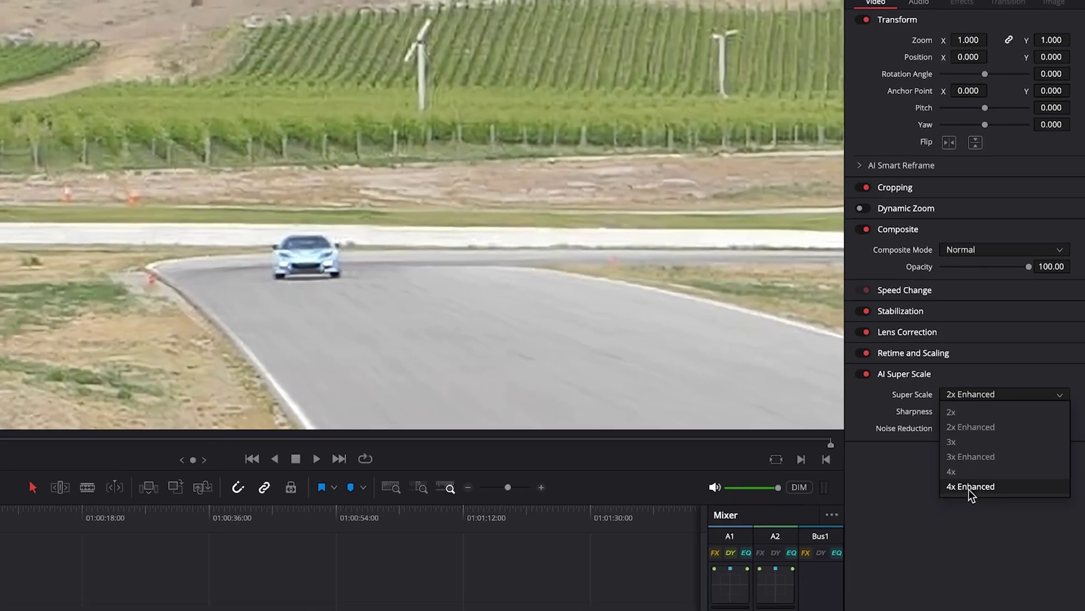
- Switch Super Scale to 4x Enhanced and inspect the car at 300% viewer zoom
{"action": "left_click", "coordinate": [945, 538]}
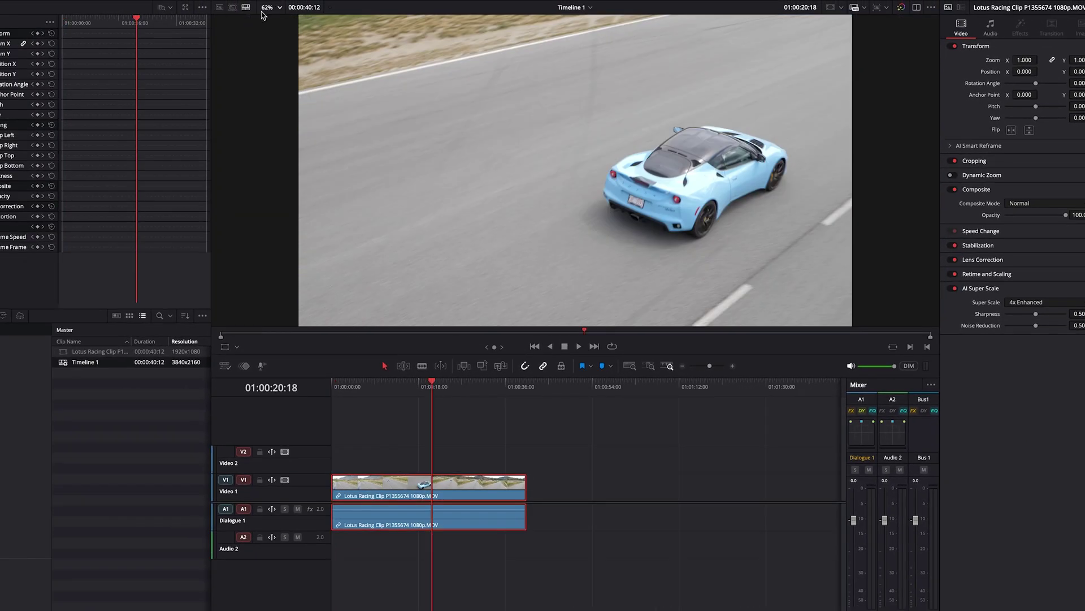
{"action": "left_click", "coordinate": [269, 7]}
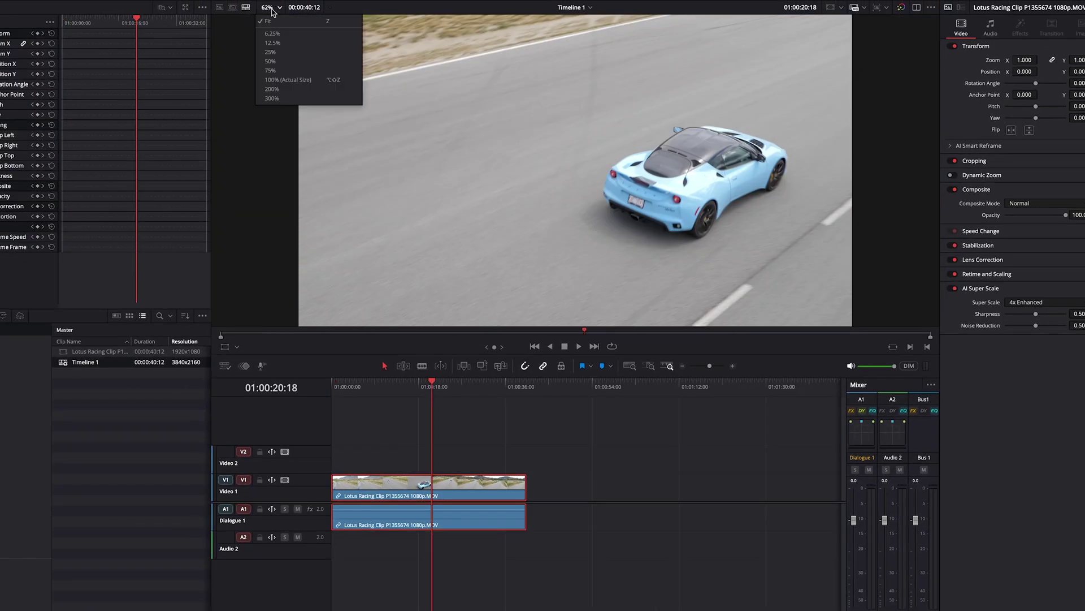
{"action": "left_click", "coordinate": [272, 98]}
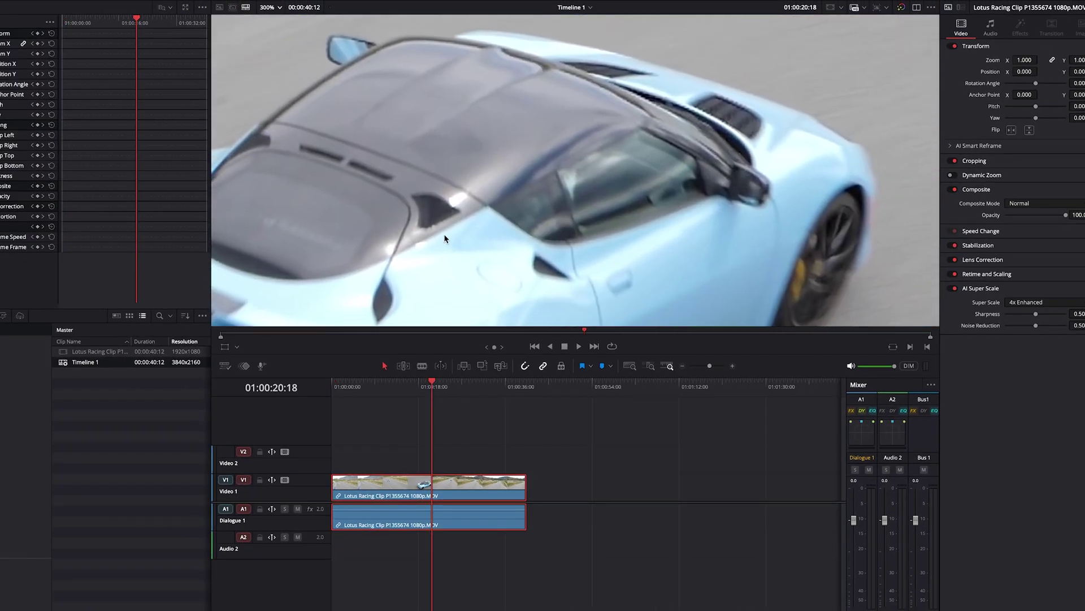
{"action": "left_click_drag", "start_coordinate": [445, 239], "coordinate": [448, 251]}
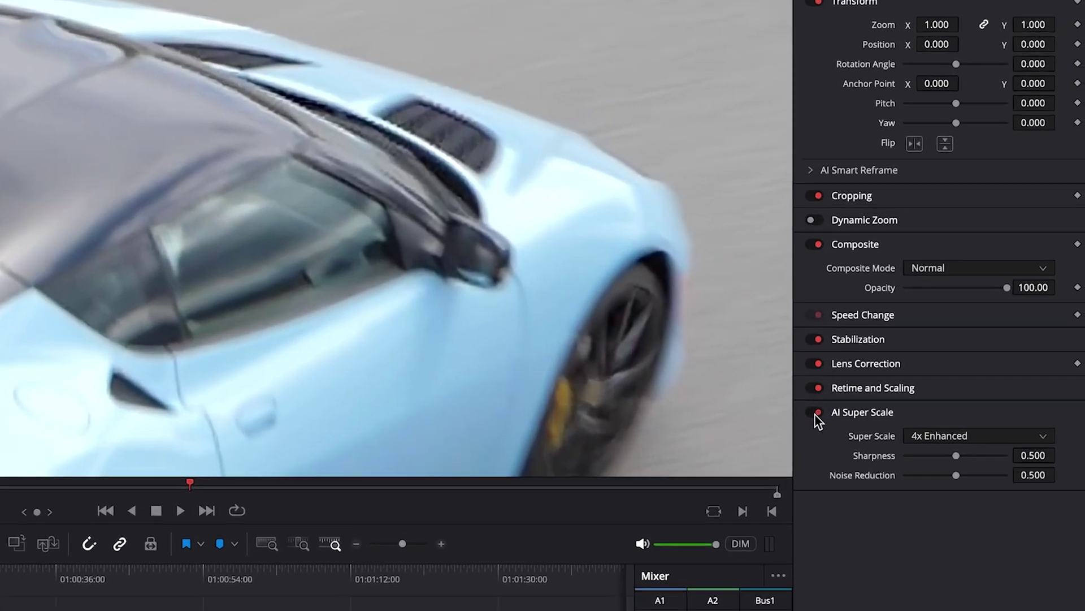
- Toggle AI Super Scale off and on, then set it back to 2x Enhanced
{"action": "left_click", "coordinate": [816, 414]}
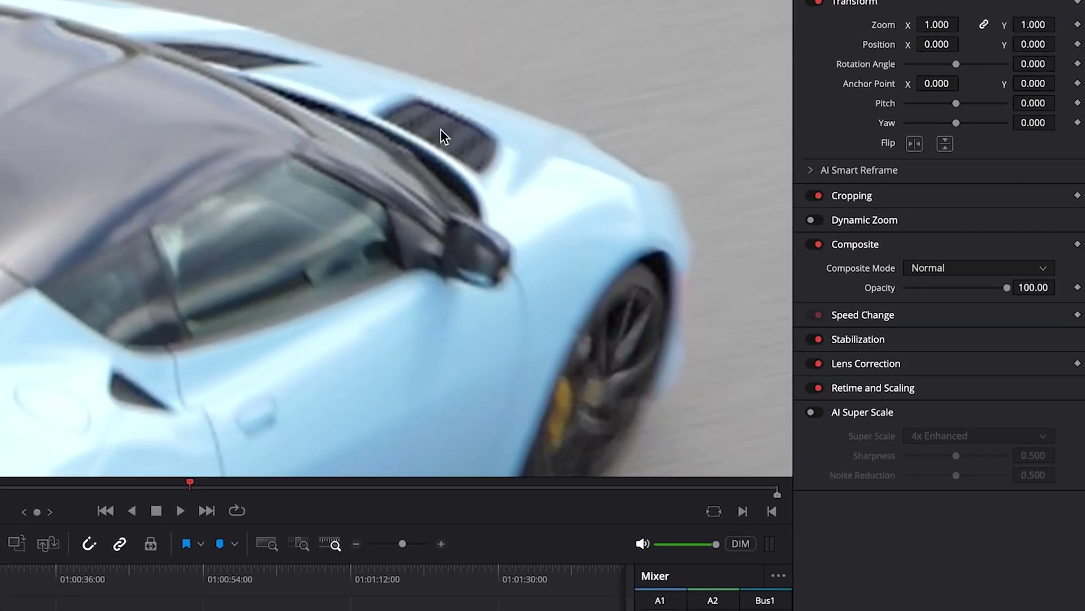
{"action": "left_click", "coordinate": [815, 412]}
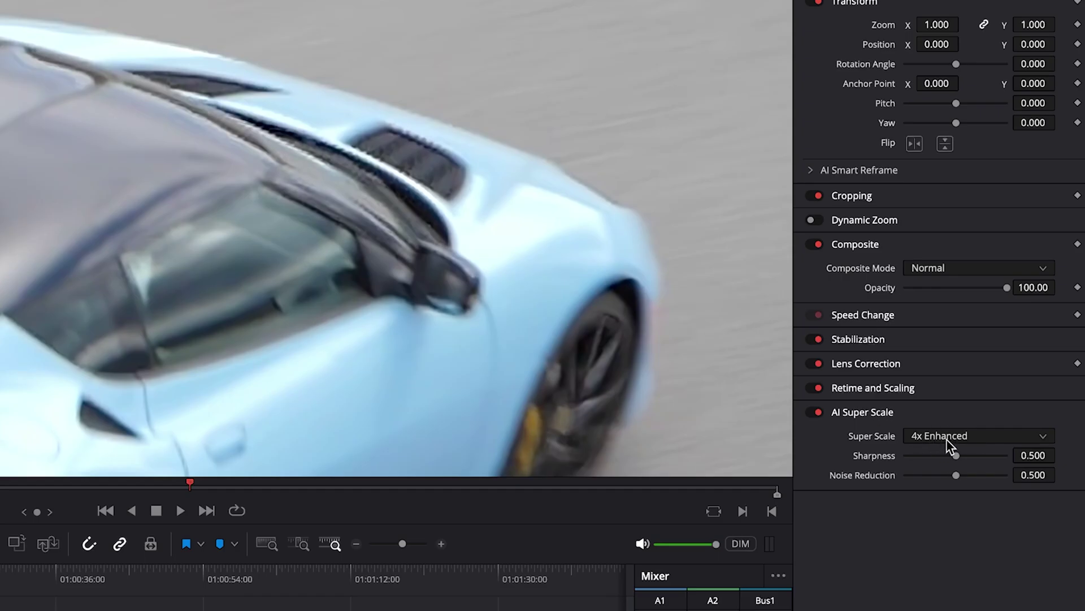
{"action": "left_click", "coordinate": [940, 438]}
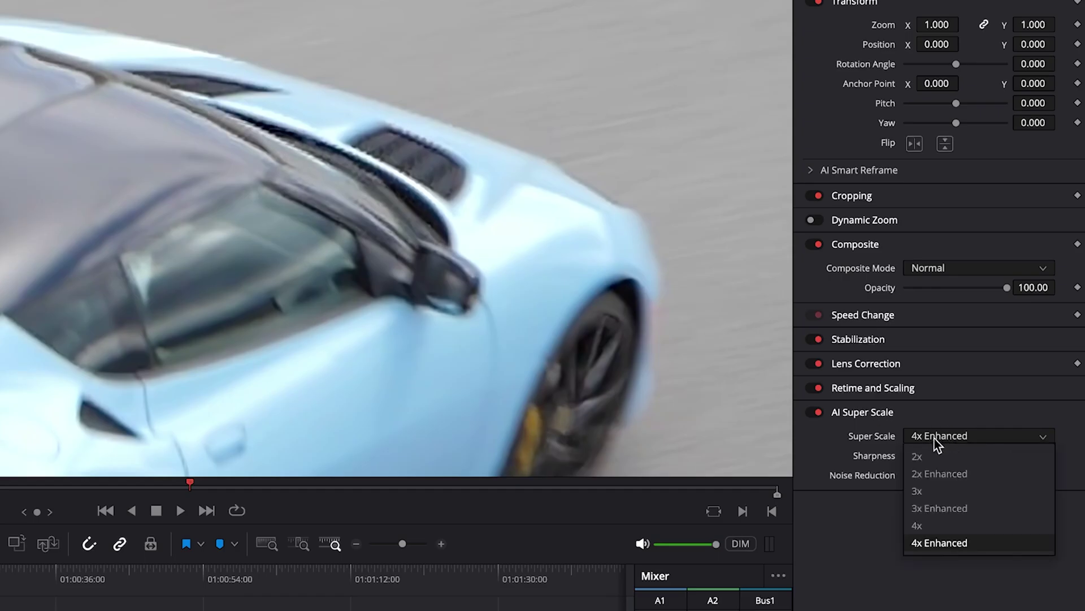
{"action": "left_click", "coordinate": [945, 477]}
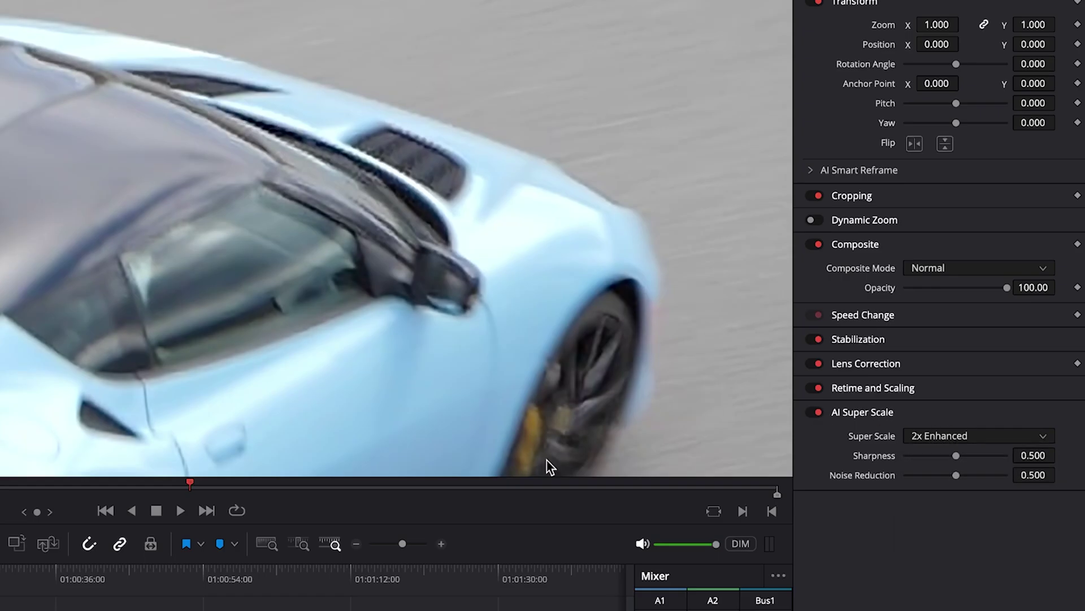
- Flip AI Super Scale off and on repeatedly to compare, leaving it on
{"action": "left_click", "coordinate": [817, 413]}
{"action": "left_click", "coordinate": [816, 413]}
{"action": "left_click", "coordinate": [817, 414]}
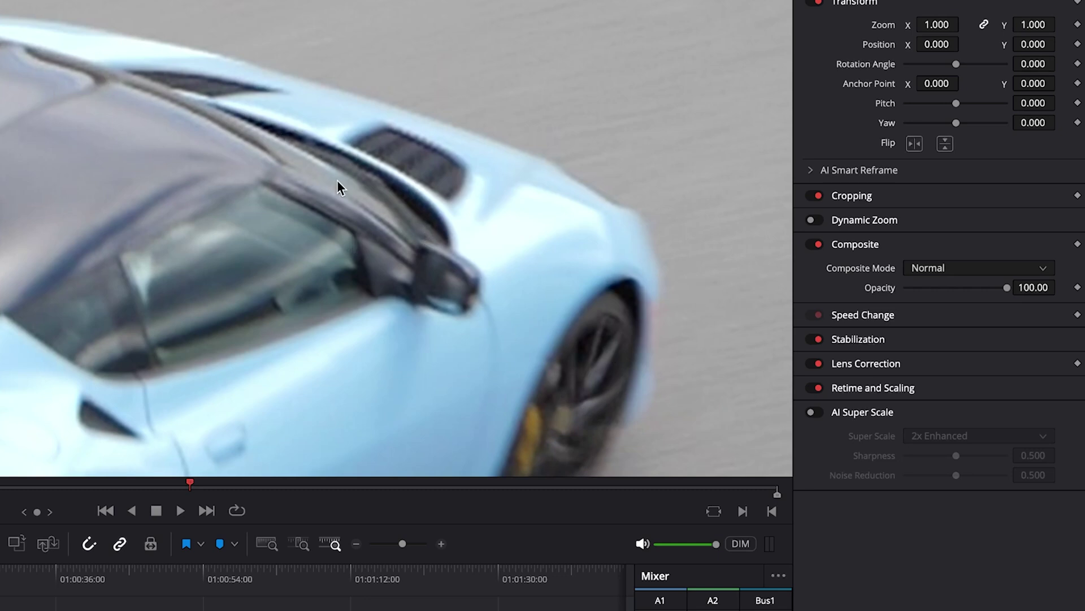
{"action": "left_click", "coordinate": [814, 412]}
- Toggle AI Super Scale off and on repeatedly to compare the upscaled clip at 300%
{"action": "left_click", "coordinate": [815, 413]}
{"action": "left_click", "coordinate": [814, 413]}
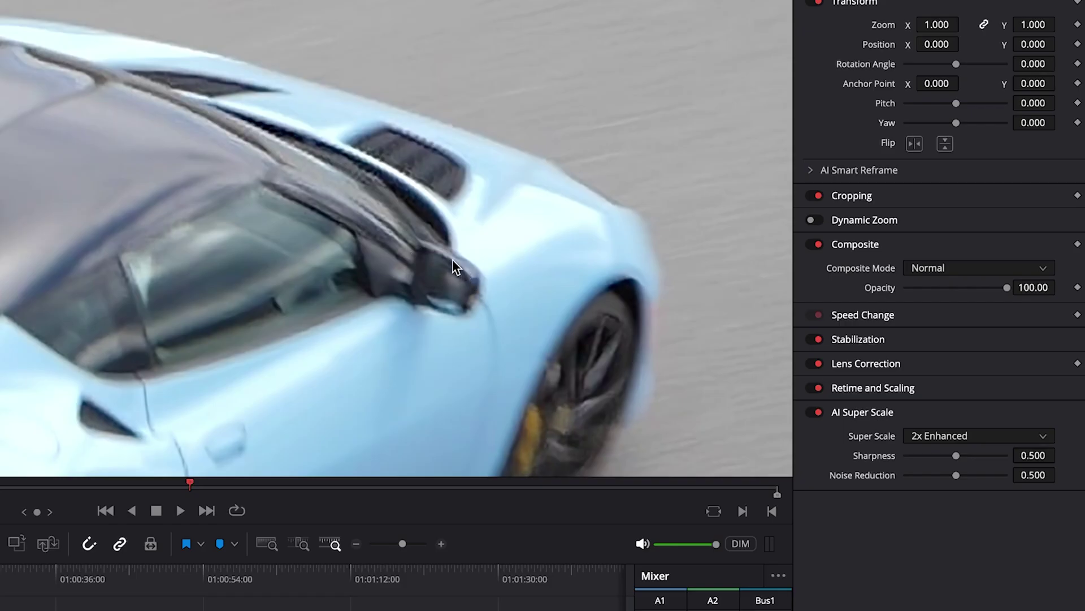
{"action": "left_click", "coordinate": [817, 412]}
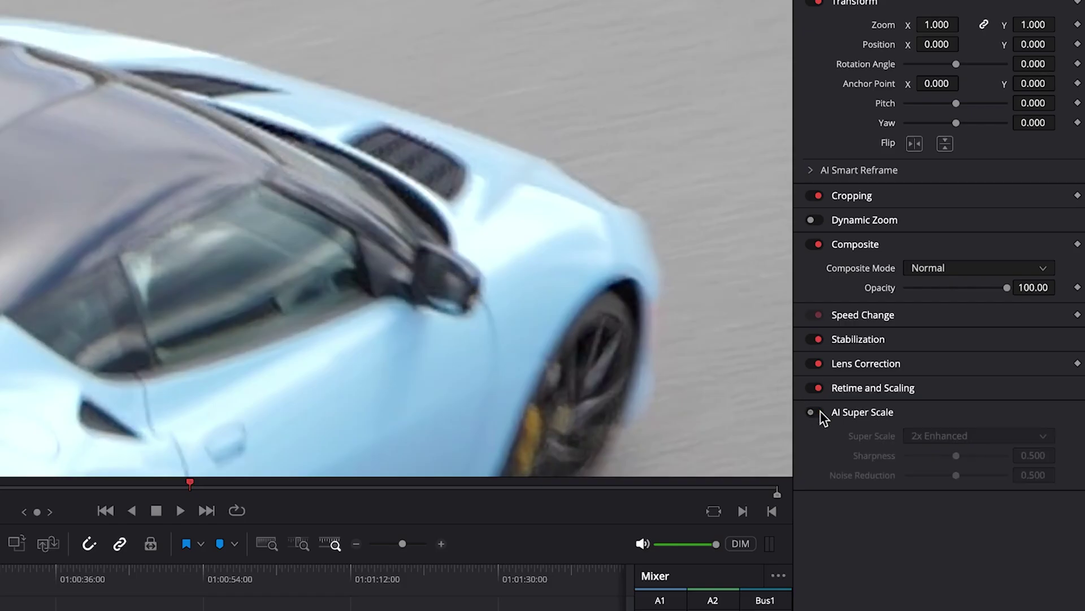
{"action": "left_click", "coordinate": [820, 413]}
{"action": "left_click", "coordinate": [819, 413]}
{"action": "left_click", "coordinate": [820, 413]}
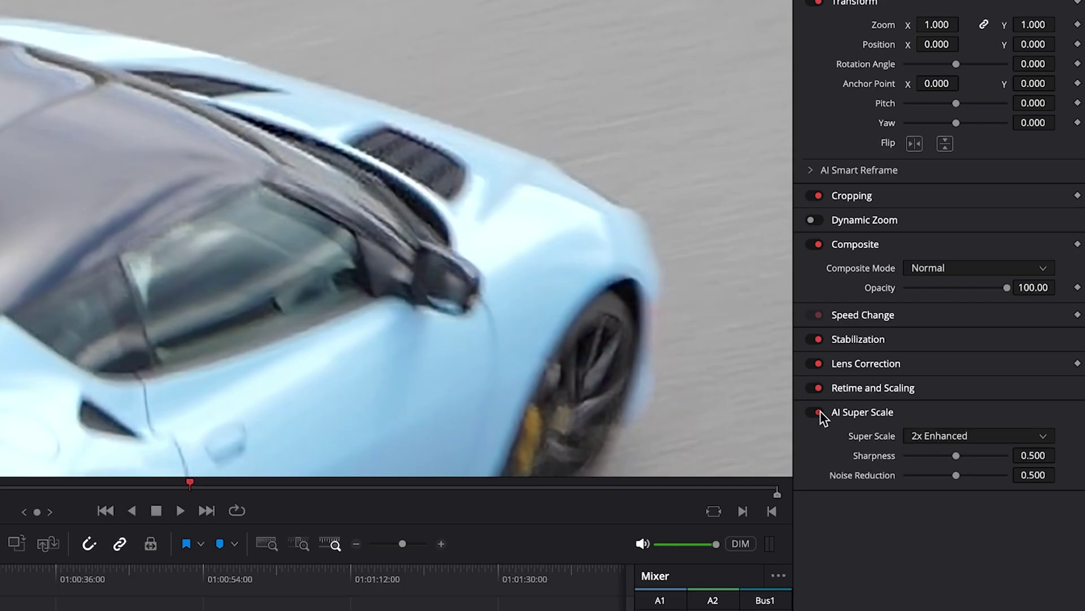
- Leave AI Super Scale enabled and confirm the factor stays at 2x Enhanced
{"action": "left_click", "coordinate": [819, 413]}
{"action": "left_click", "coordinate": [820, 413]}
{"action": "left_click", "coordinate": [941, 438]}
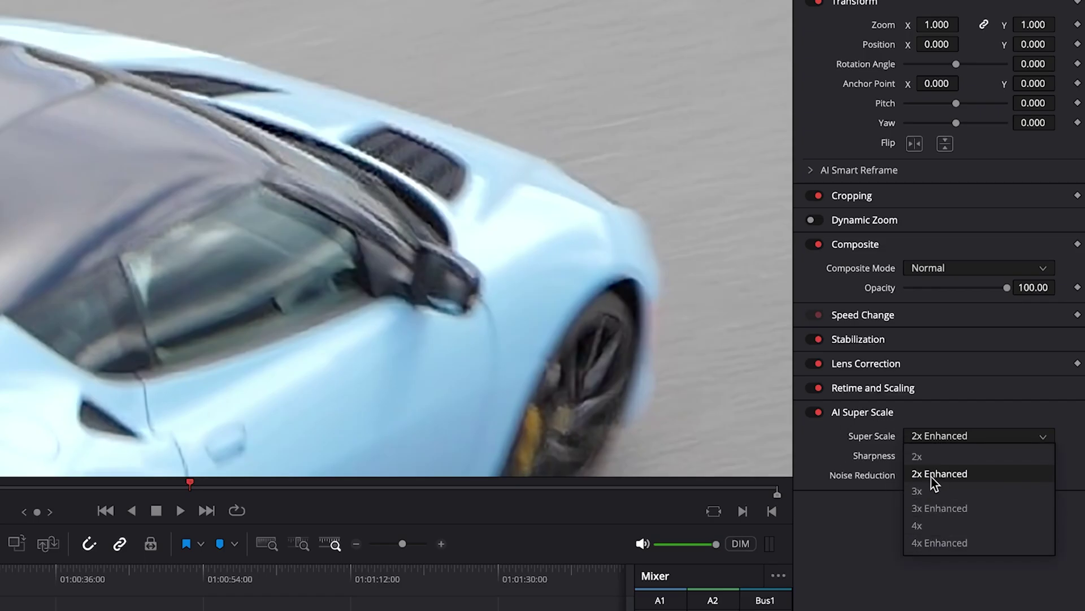
{"action": "left_click", "coordinate": [856, 528]}
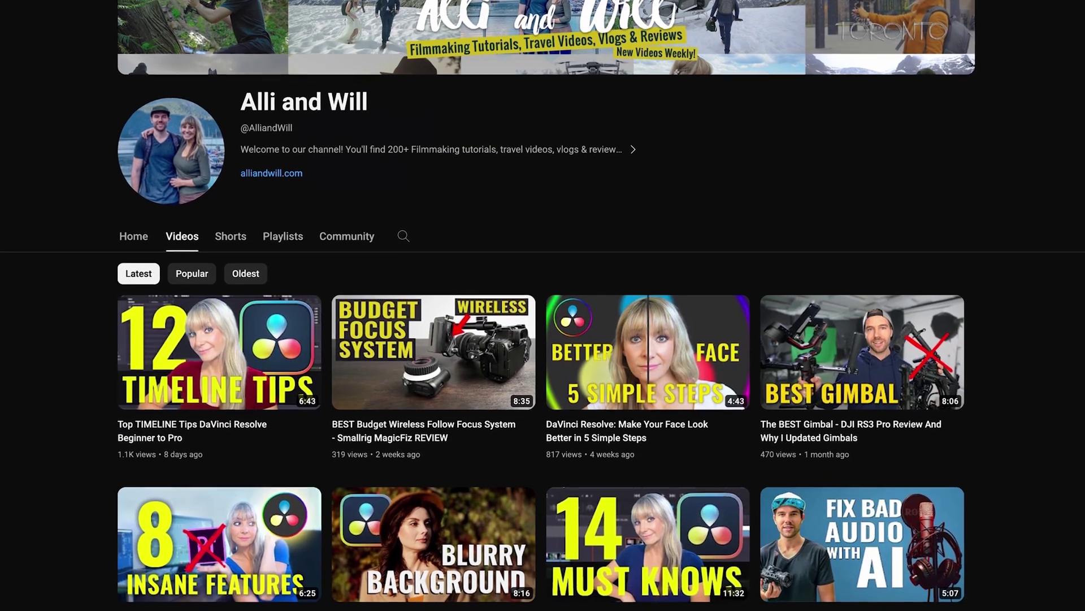
- Scroll down the channel's video grid to how-to tutorials uploaded a year ago
{"action": "scroll", "coordinate": [542, 305], "scroll_direction": "down", "scroll_amount": 10}
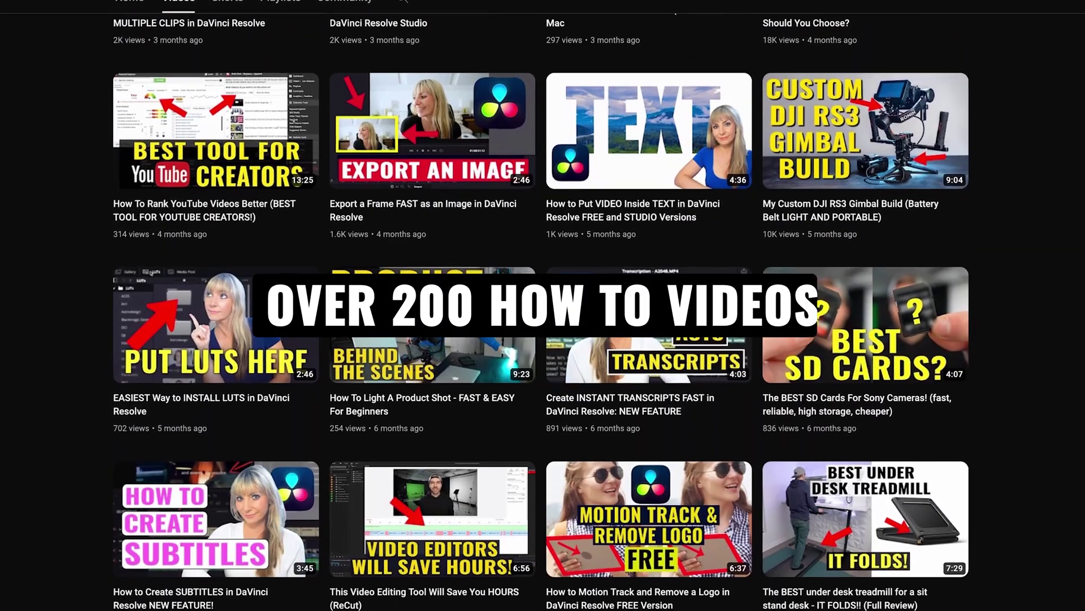
{"action": "scroll", "coordinate": [542, 305], "scroll_direction": "down", "scroll_amount": 5}
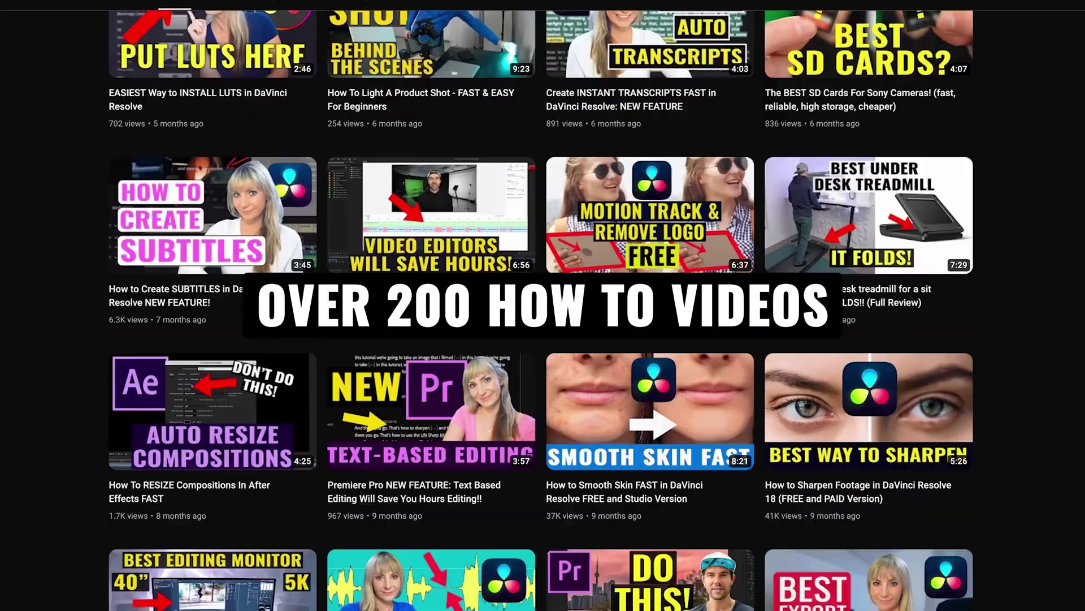
{"action": "scroll", "coordinate": [542, 305], "scroll_direction": "down", "scroll_amount": 7}
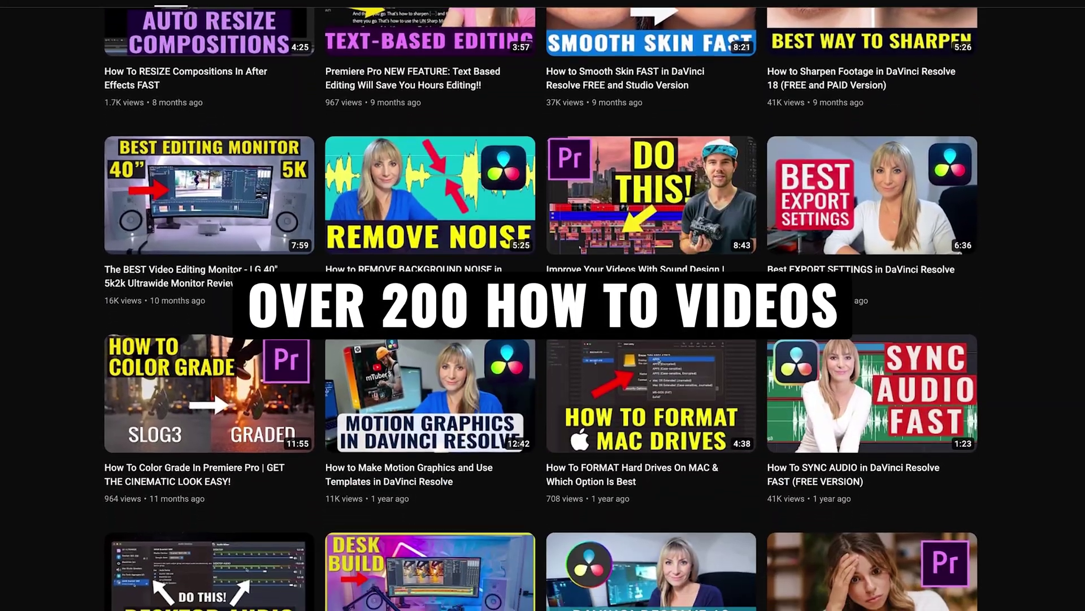